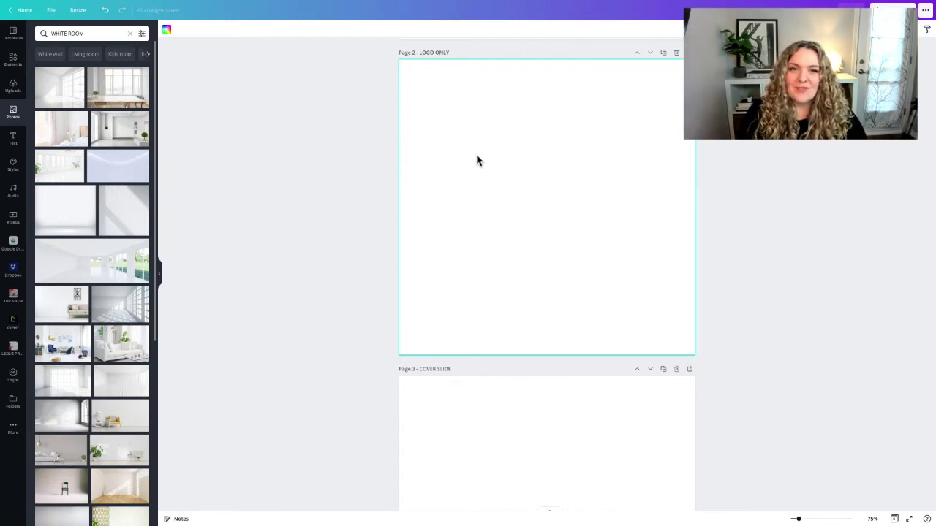
# Add the bright white-room window photo to Page 2 and stretch it to the page edges
pyautogui.scroll(1, 475, 168)
pyautogui.scroll(2, 478, 168)
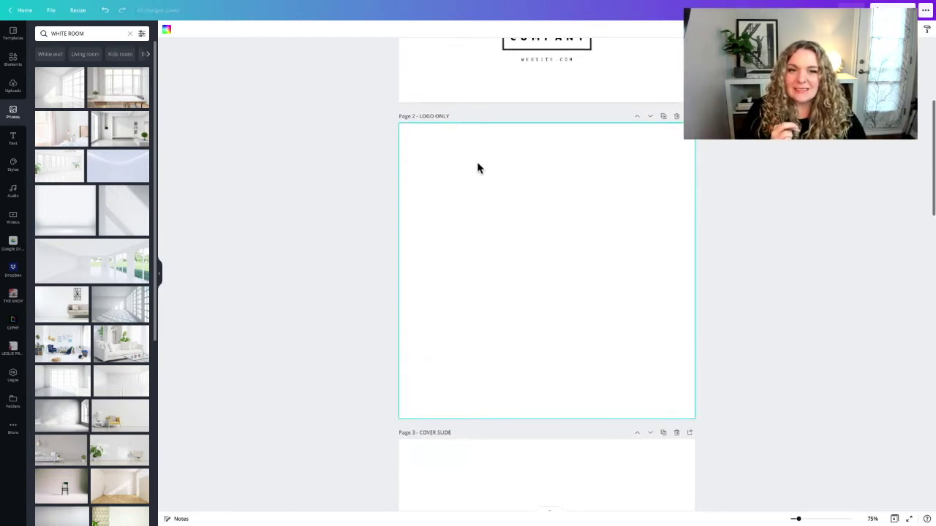
pyautogui.scroll(-1, 478, 168)
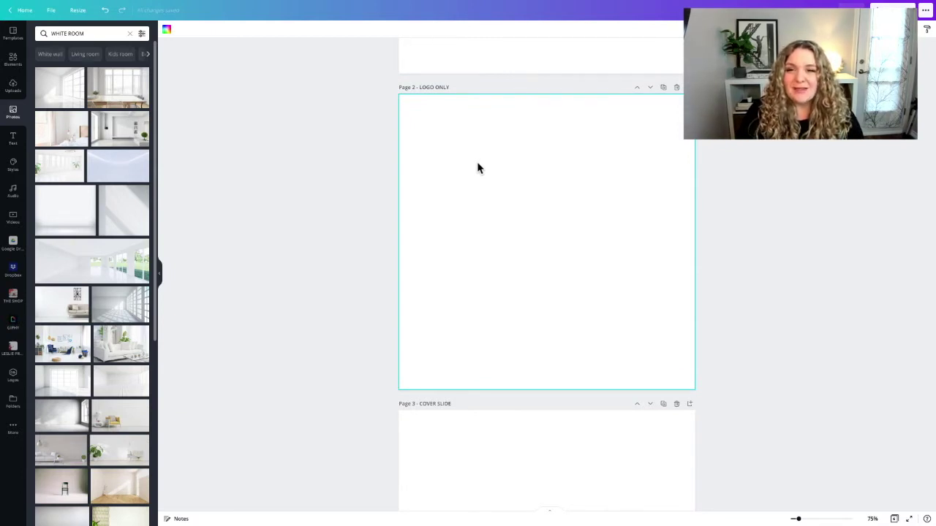
pyautogui.scroll(2, 478, 168)
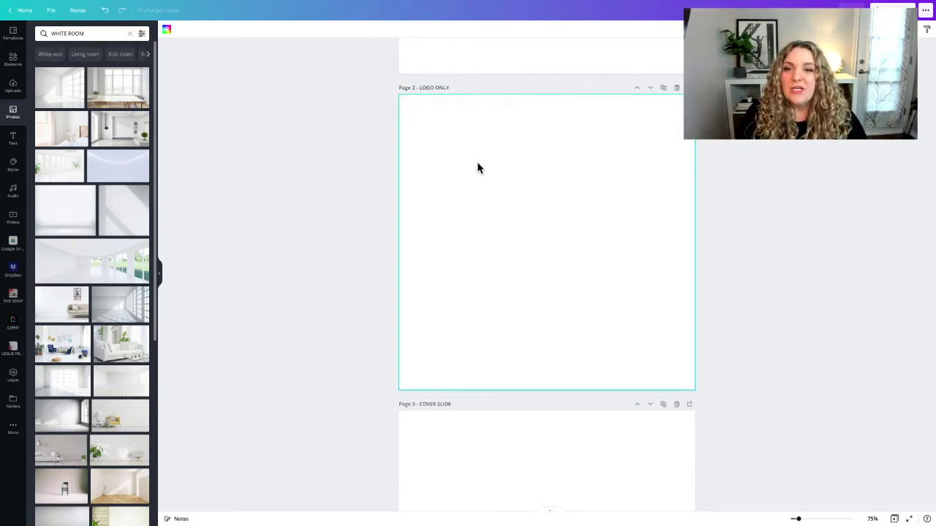
pyautogui.scroll(1, 479, 167)
pyautogui.scroll(-3, 478, 168)
pyautogui.scroll(-1, 474, 171)
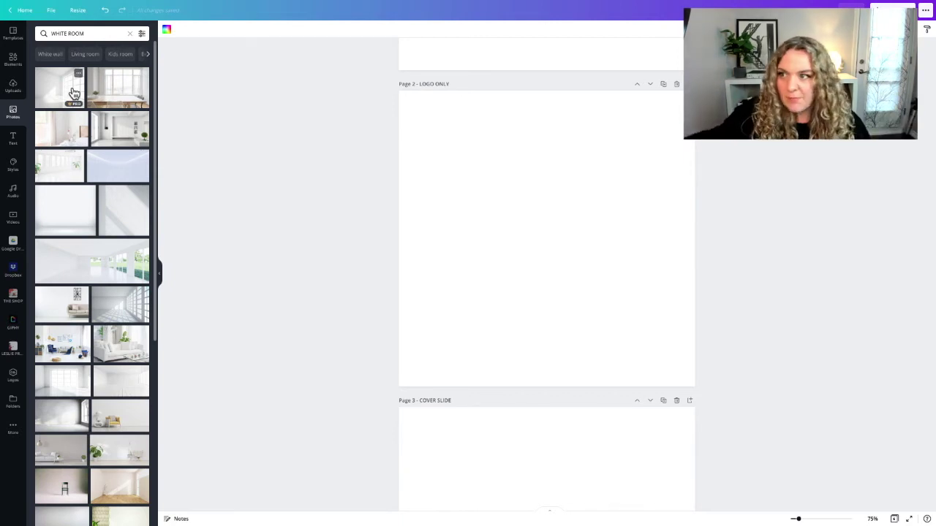
pyautogui.click(73, 93)
pyautogui.moveTo(526, 226); pyautogui.dragTo(395, 109)
pyautogui.moveTo(472, 115); pyautogui.dragTo(521, 107)
pyautogui.moveTo(567, 174); pyautogui.dragTo(695, 175)
pyautogui.moveTo(547, 256); pyautogui.dragTo(547, 386)
# Crop the room photo so it covers Page 2 edge to edge
pyautogui.doubleClick(550, 294)
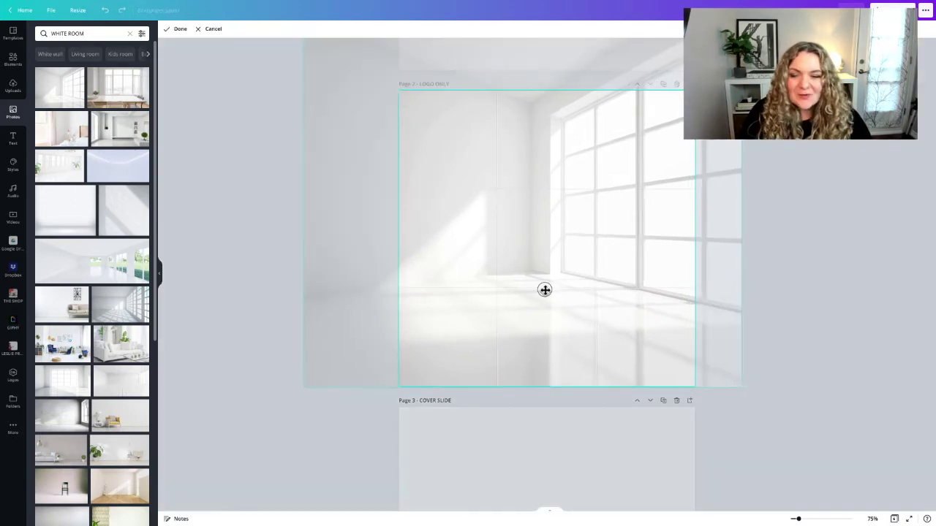
pyautogui.scroll(2, 545, 290)
pyautogui.scroll(1, 545, 290)
pyautogui.moveTo(301, 219); pyautogui.dragTo(379, 311)
pyautogui.click(347, 307)
pyautogui.scroll(-1, 556, 324)
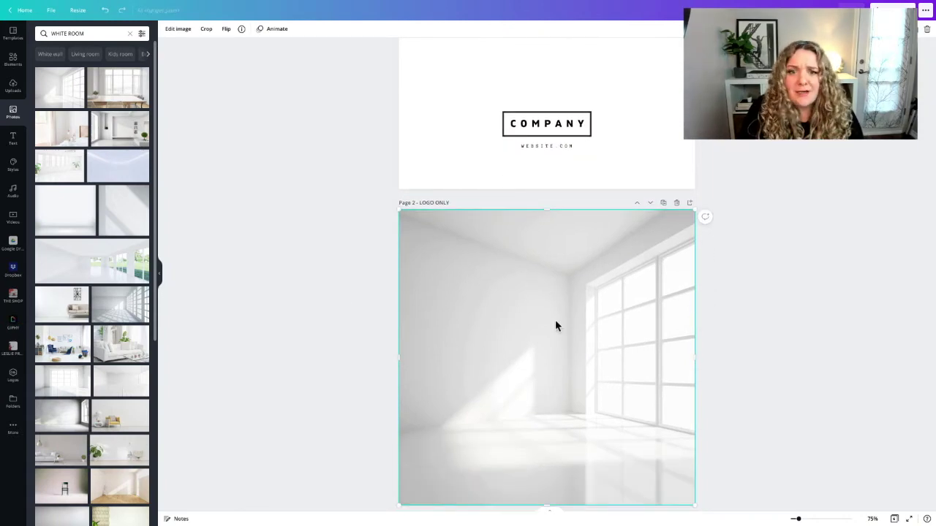
pyautogui.click(547, 125)
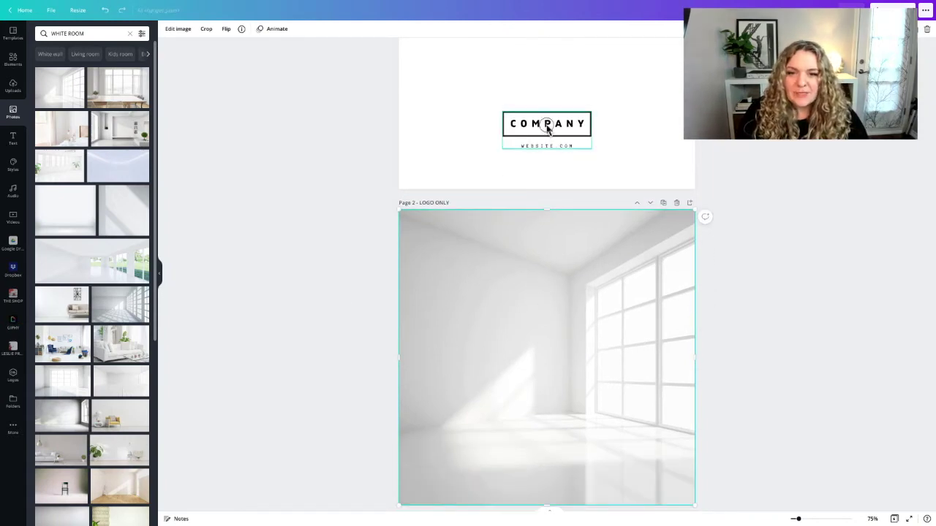
# Paste the COMPANY / WEBSITE.COM logo onto Page 2, enlarge it and centre it on the photo
pyautogui.scroll(-1, 547, 128)
pyautogui.scroll(1, 547, 128)
pyautogui.click(549, 255)
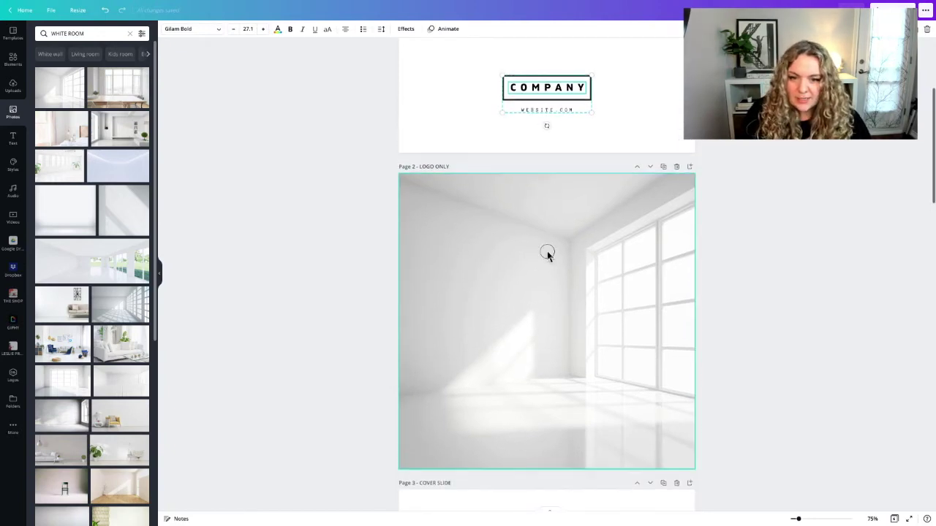
pyautogui.hotkey('ctrl', 'v')
pyautogui.moveTo(563, 402); pyautogui.dragTo(462, 298)
pyautogui.moveTo(596, 356); pyautogui.dragTo(618, 365)
pyautogui.moveTo(554, 324); pyautogui.dragTo(560, 323)
pyautogui.click(393, 317)
pyautogui.scroll(-1, 483, 307)
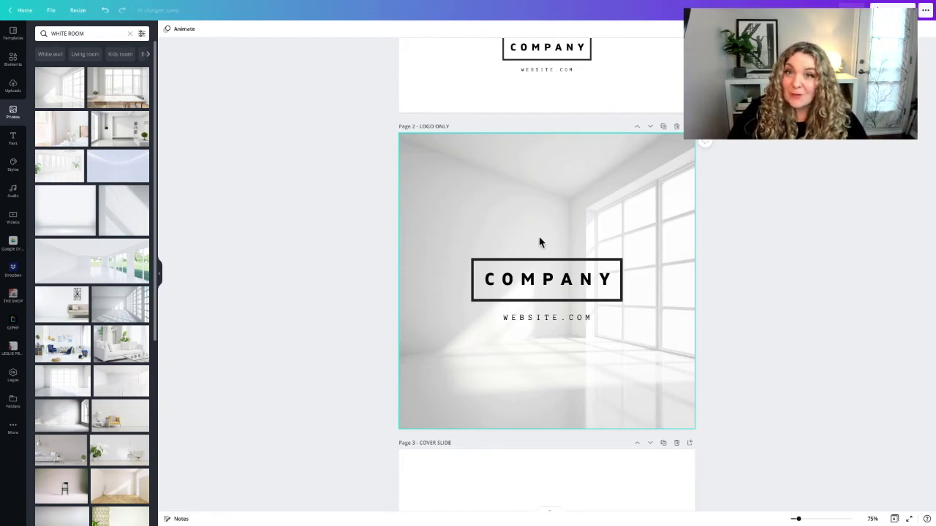
pyautogui.scroll(-10, 539, 243)
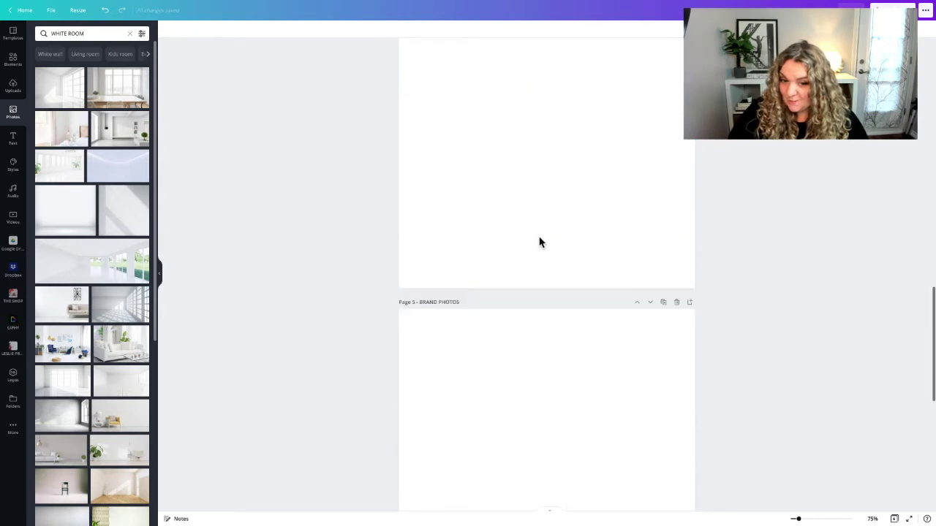
pyautogui.scroll(-6, 539, 243)
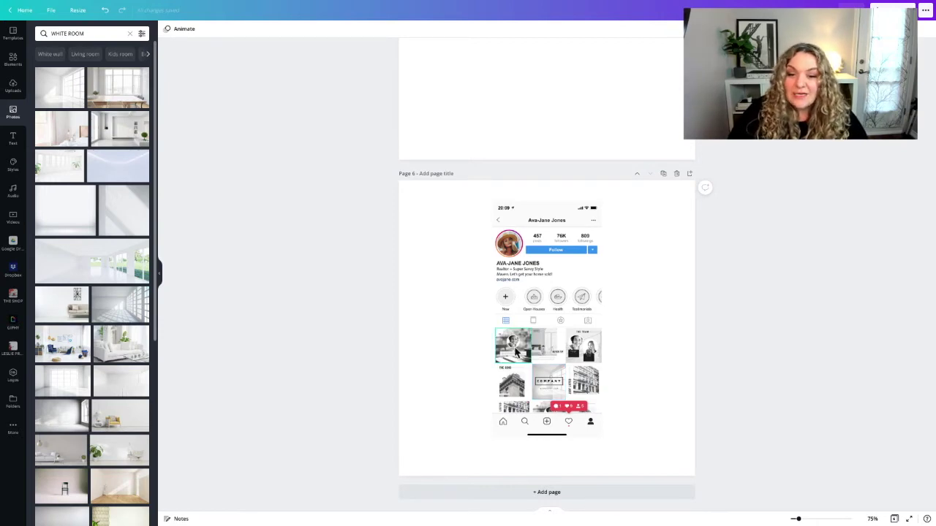
pyautogui.scroll(15, 511, 385)
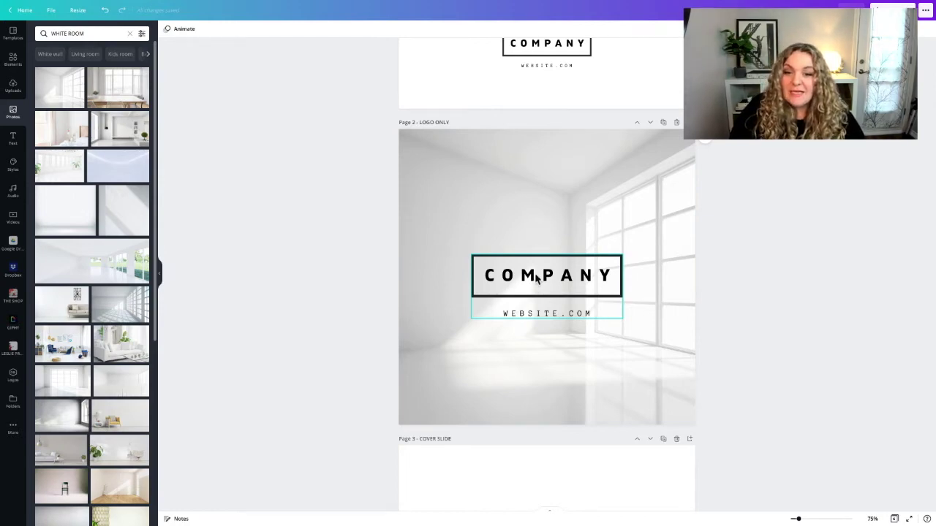
# Delete the COMPANY word, dark frame and WEBSITE.COM text of the logo from Page 2
pyautogui.click(537, 278)
pyautogui.press('Delete')
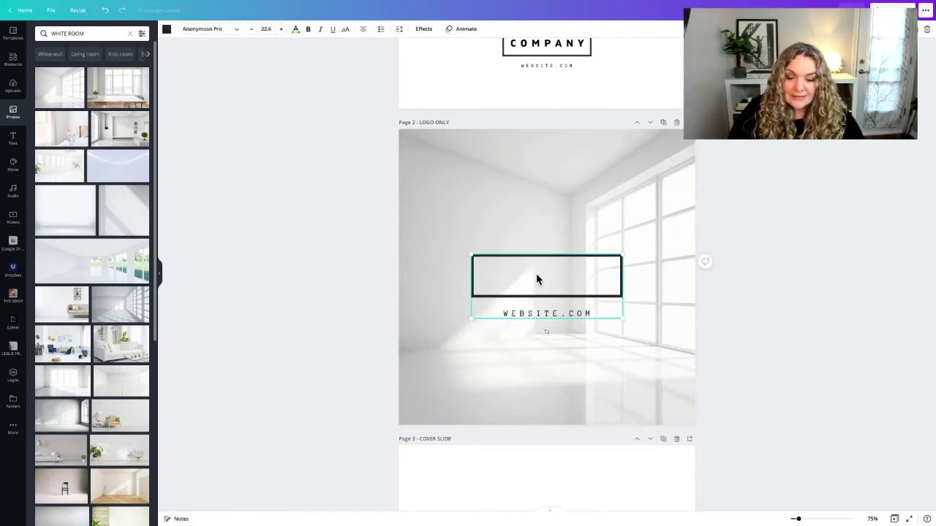
pyautogui.press('Delete')
pyautogui.doubleClick(529, 313)
pyautogui.click(529, 314)
pyautogui.press('BackSpace')
pyautogui.click(529, 308)
pyautogui.click(529, 311)
pyautogui.press('Delete')
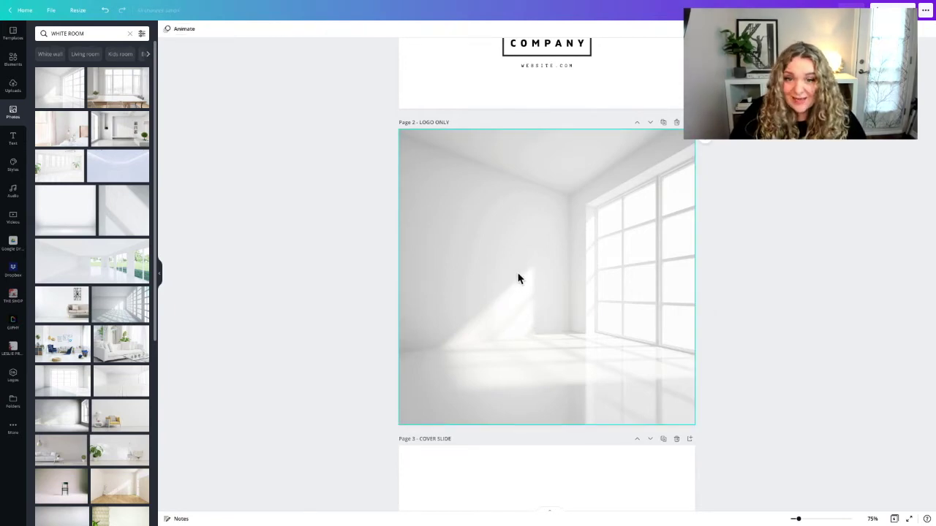
# Paste a fresh COMPANY logo onto Page 2, centre and ungroup it, moving WEBSITE.COM onto COMPANY
pyautogui.click(511, 266)
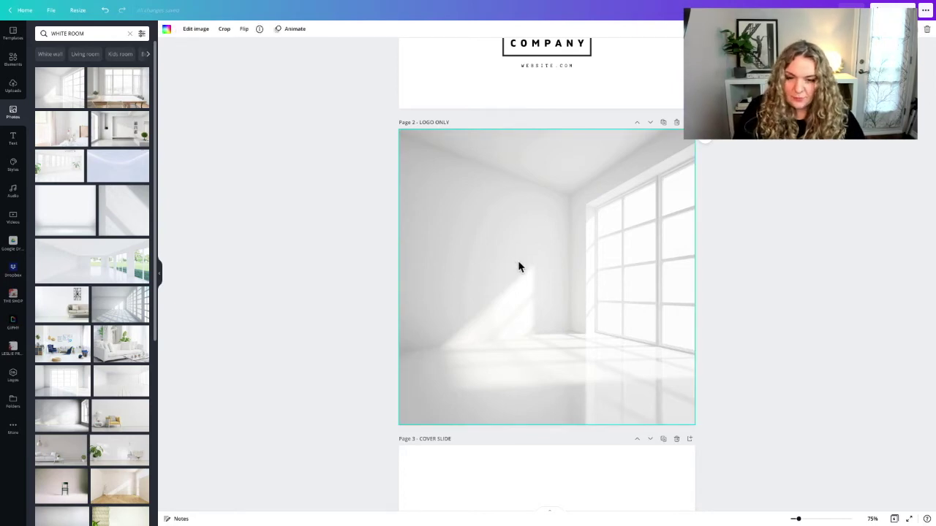
pyautogui.scroll(3, 562, 102)
pyautogui.click(534, 169)
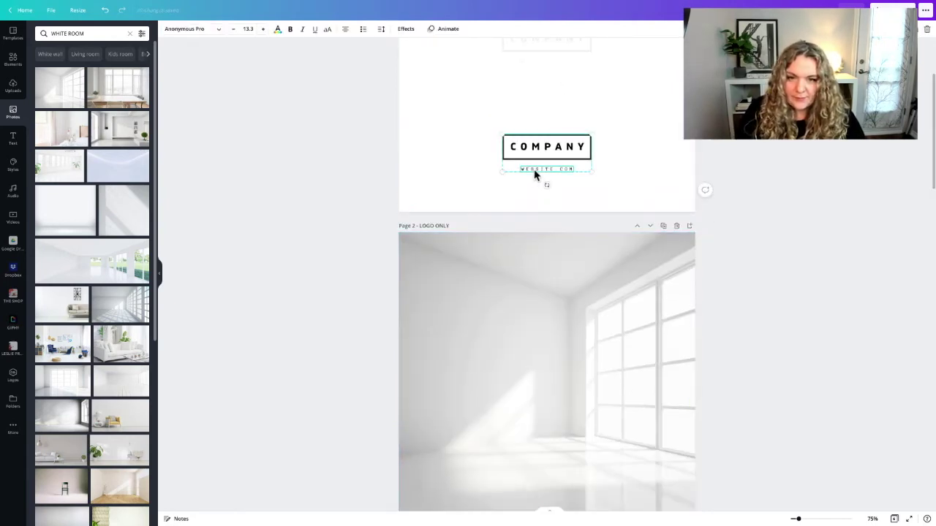
pyautogui.scroll(-3, 534, 174)
pyautogui.click(539, 234)
pyautogui.press('super+v')
pyautogui.moveTo(544, 336); pyautogui.dragTo(545, 271)
pyautogui.rightClick(543, 271)
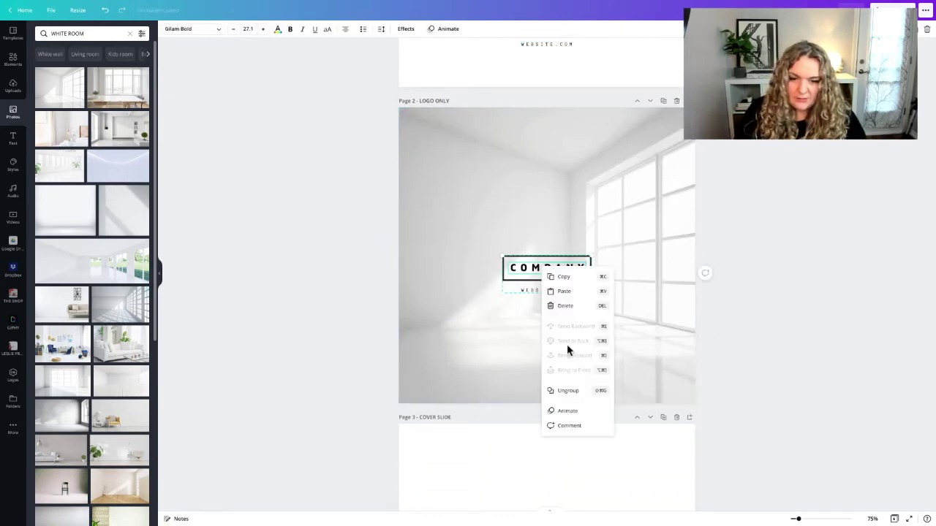
pyautogui.click(569, 391)
pyautogui.click(537, 267)
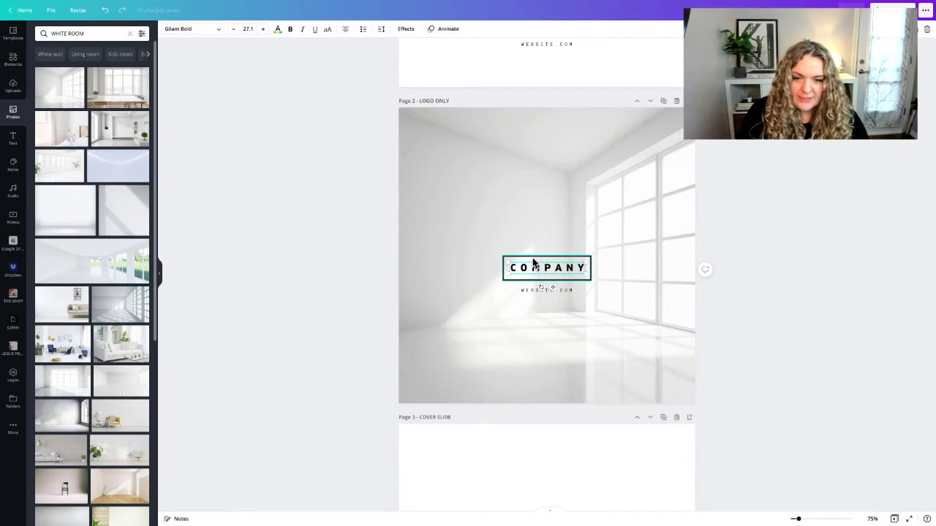
pyautogui.click(539, 295)
pyautogui.moveTo(536, 294); pyautogui.dragTo(549, 276)
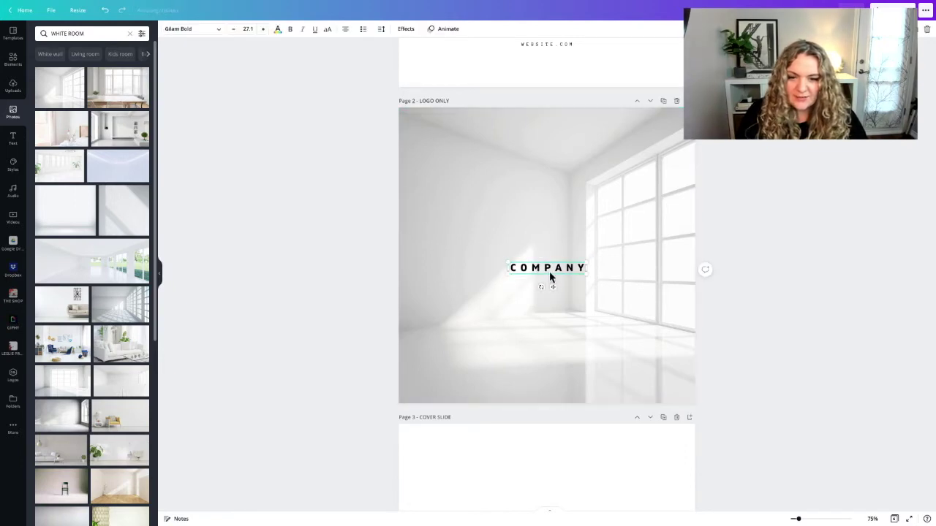
# Replace COMPANY with the realtor's Instagram handle on one centred line, without spaces
pyautogui.doubleClick(548, 268)
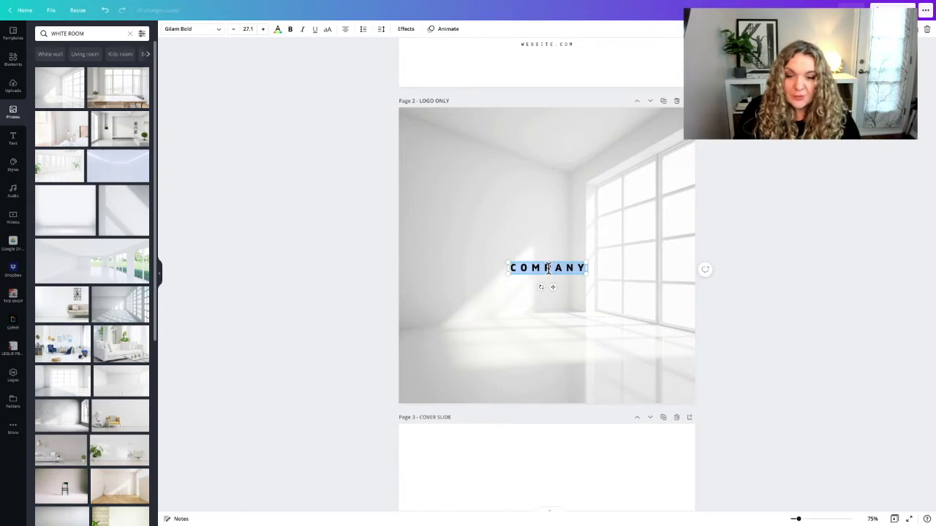
pyautogui.write('@')
pyautogui.write('AJANE REALTOR')
pyautogui.moveTo(586, 280); pyautogui.dragTo(688, 274)
pyautogui.moveTo(571, 268); pyautogui.dragTo(532, 268)
pyautogui.click(349, 284)
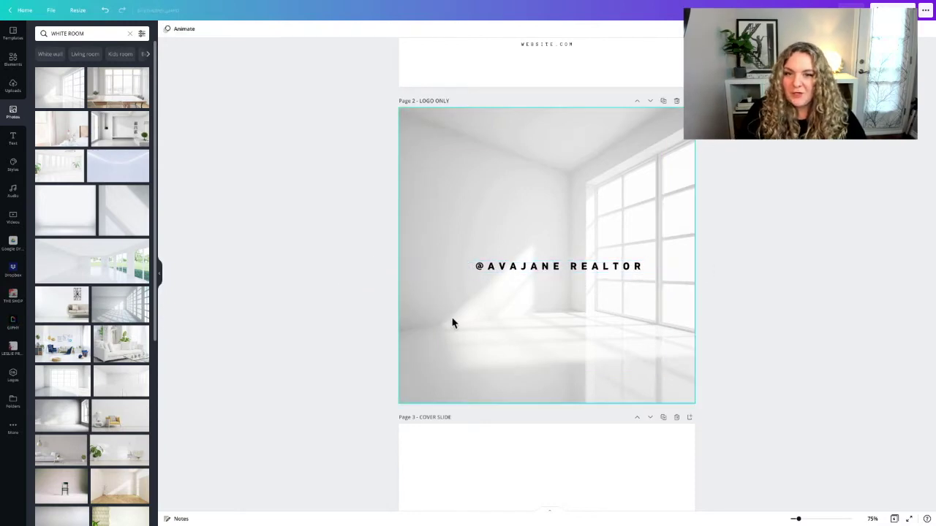
pyautogui.click(543, 273)
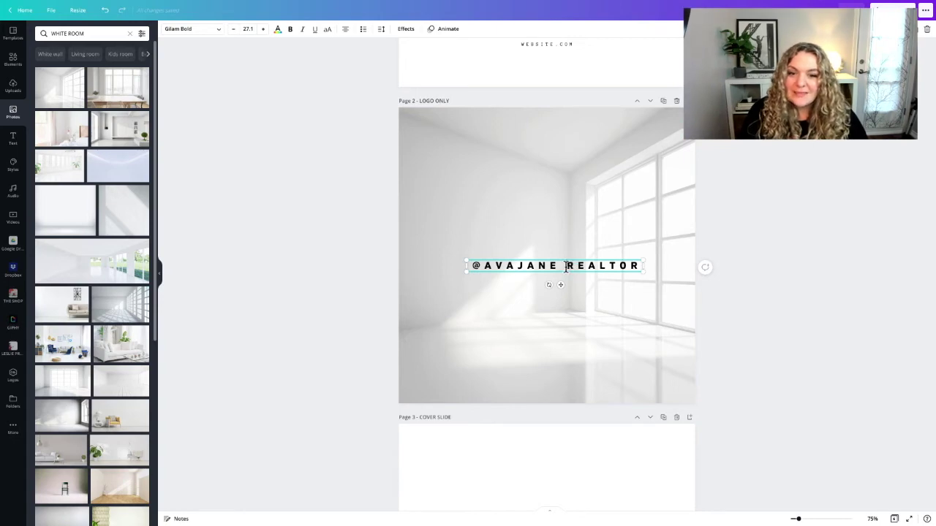
pyautogui.click(566, 266)
pyautogui.press('BackSpace')
pyautogui.click(504, 278)
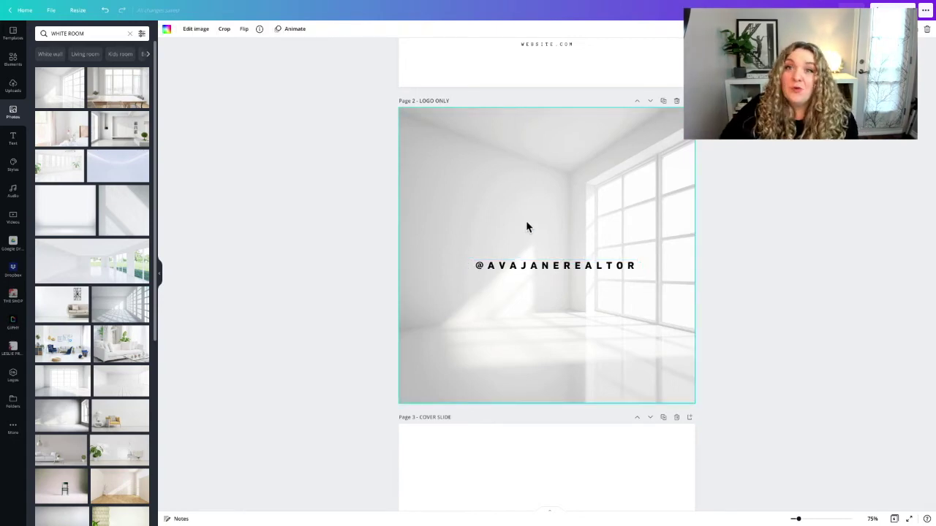
pyautogui.scroll(1, 532, 227)
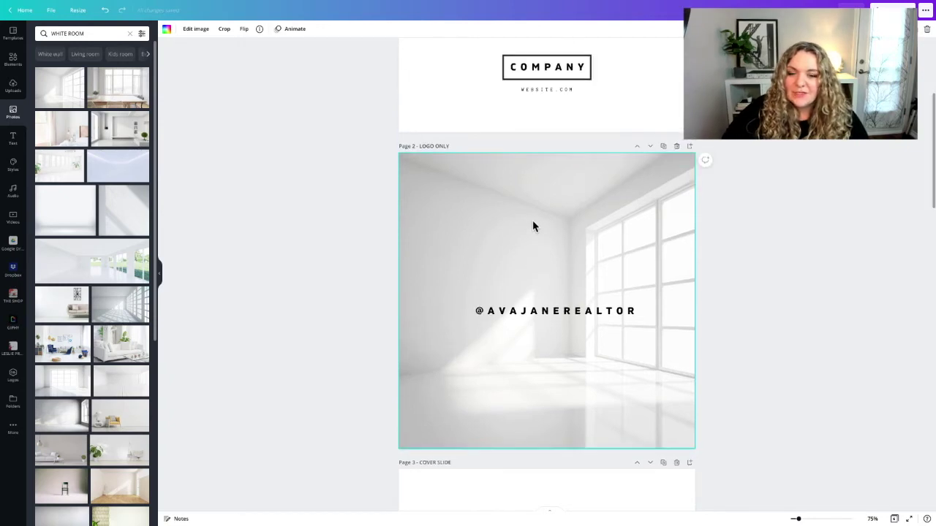
pyautogui.scroll(-3, 533, 226)
pyautogui.scroll(-4, 533, 222)
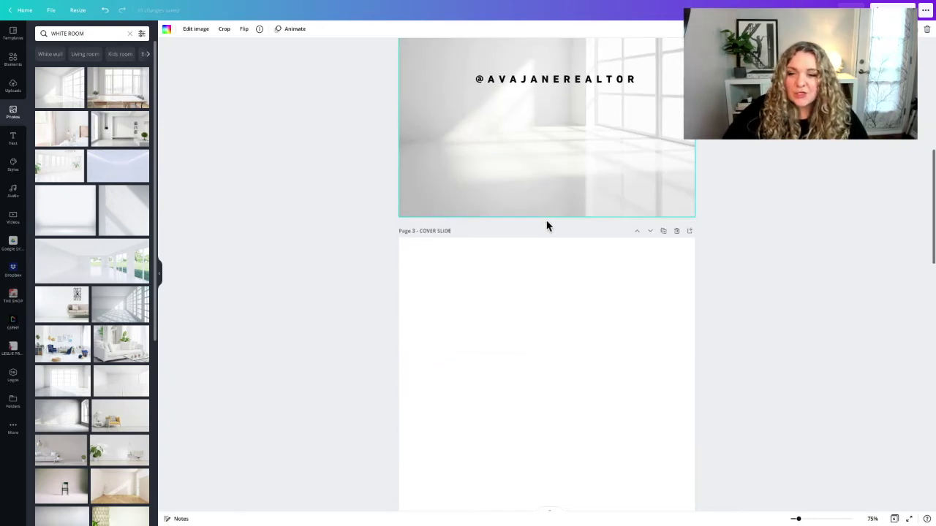
pyautogui.click(465, 229)
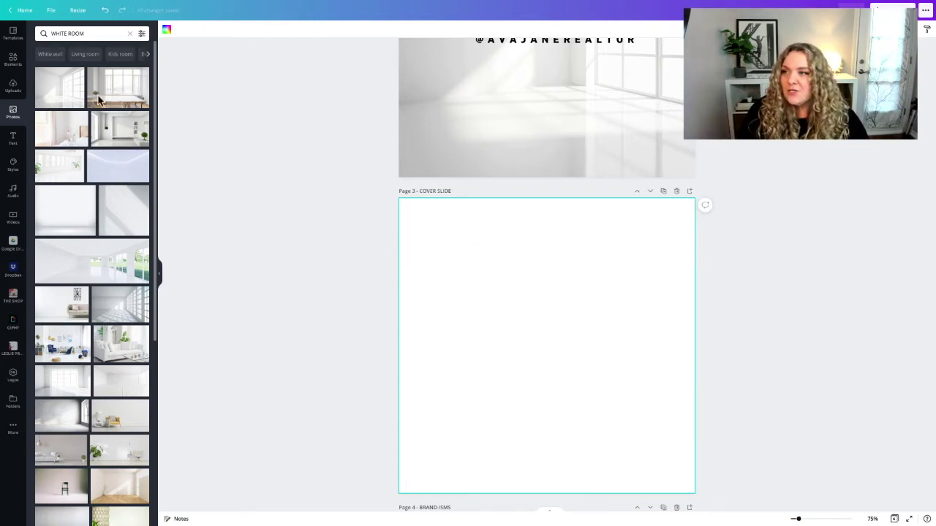
# Search photos for LOFT and stretch the black-staircase loft photo to fill page 3
pyautogui.click(42, 36)
pyautogui.write('LOFT')
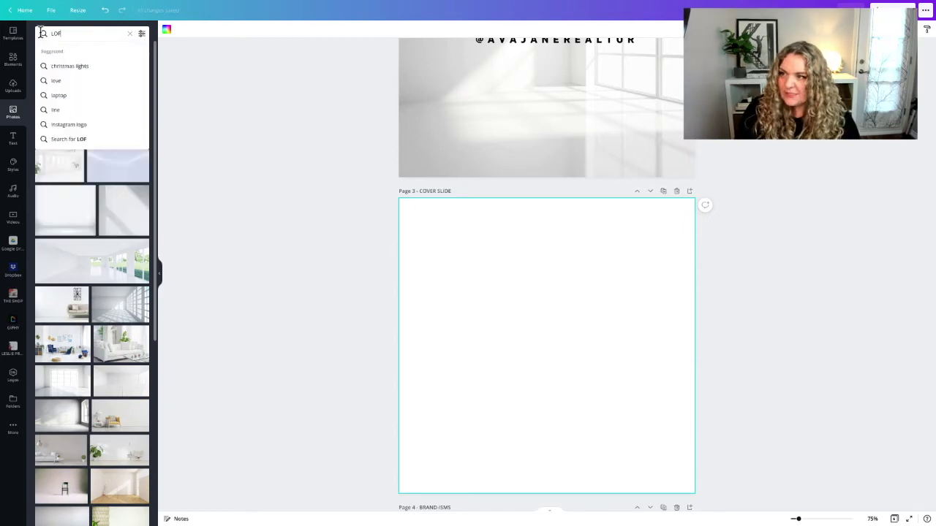
pyautogui.press('Return')
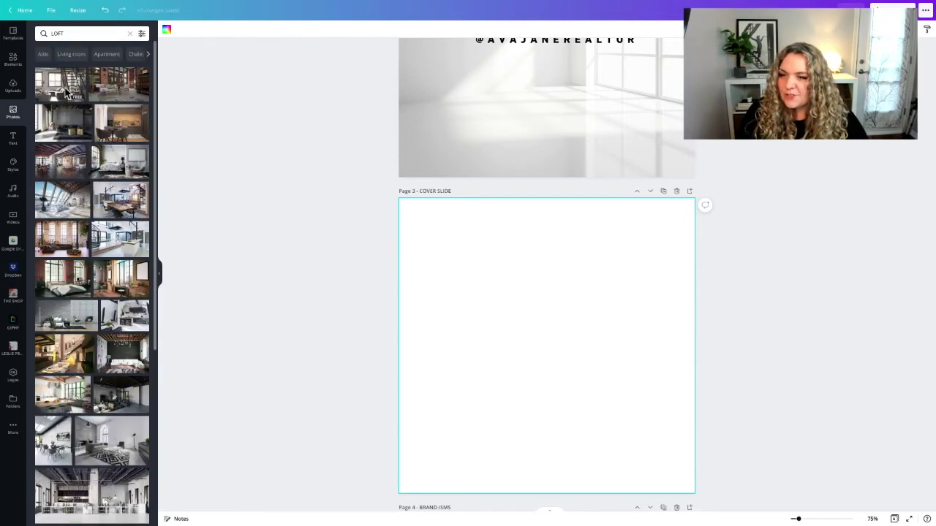
pyautogui.click(66, 91)
pyautogui.moveTo(532, 268); pyautogui.dragTo(533, 196)
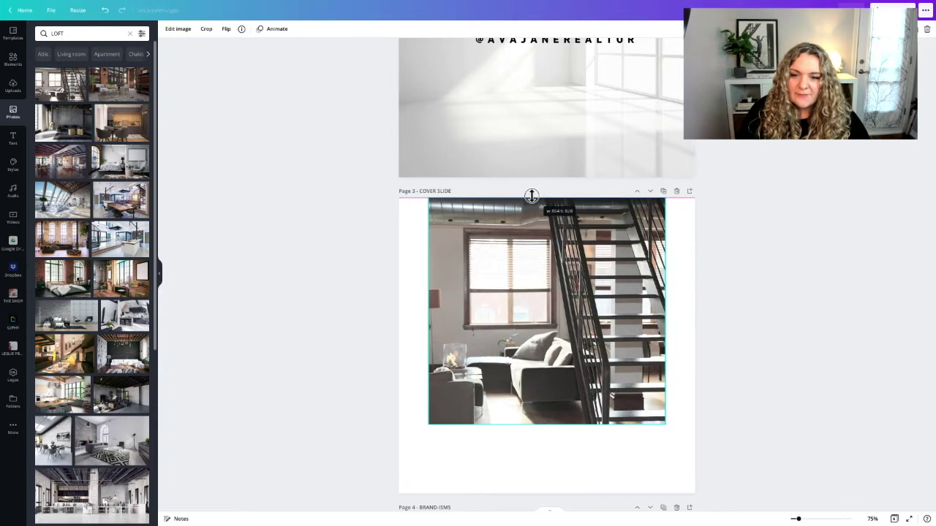
pyautogui.moveTo(428, 287); pyautogui.dragTo(394, 286)
pyautogui.moveTo(665, 309); pyautogui.dragTo(694, 304)
pyautogui.moveTo(548, 424); pyautogui.dragTo(552, 494)
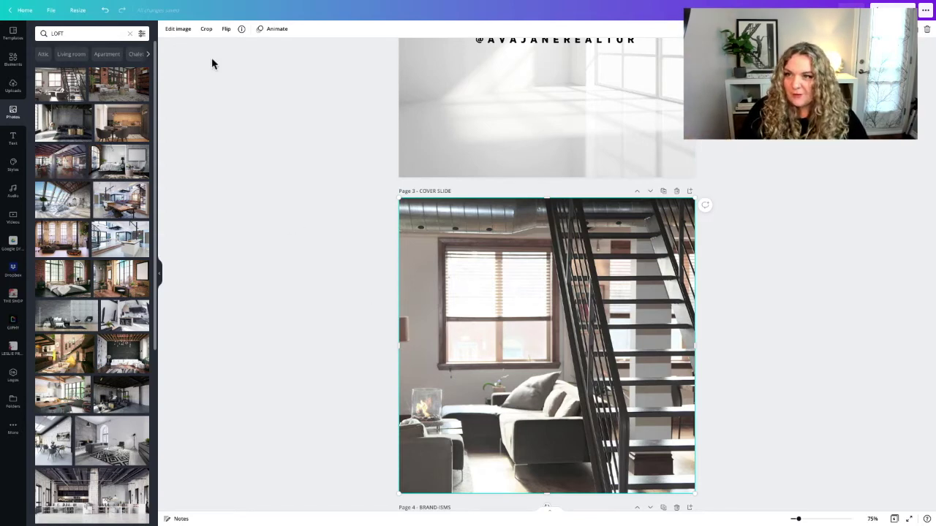
pyautogui.click(13, 68)
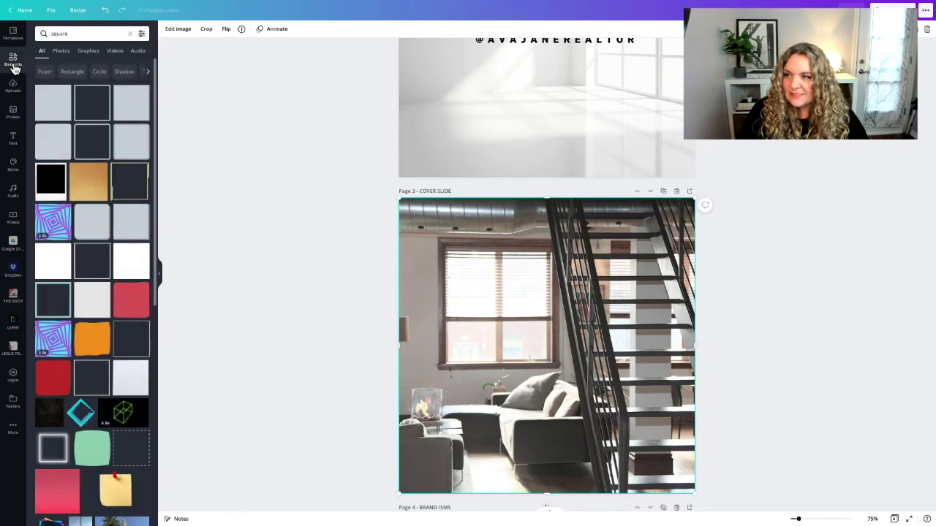
# Add a square covering all of page 3 and colour it light grey
pyautogui.click(54, 101)
pyautogui.moveTo(467, 267); pyautogui.dragTo(392, 204)
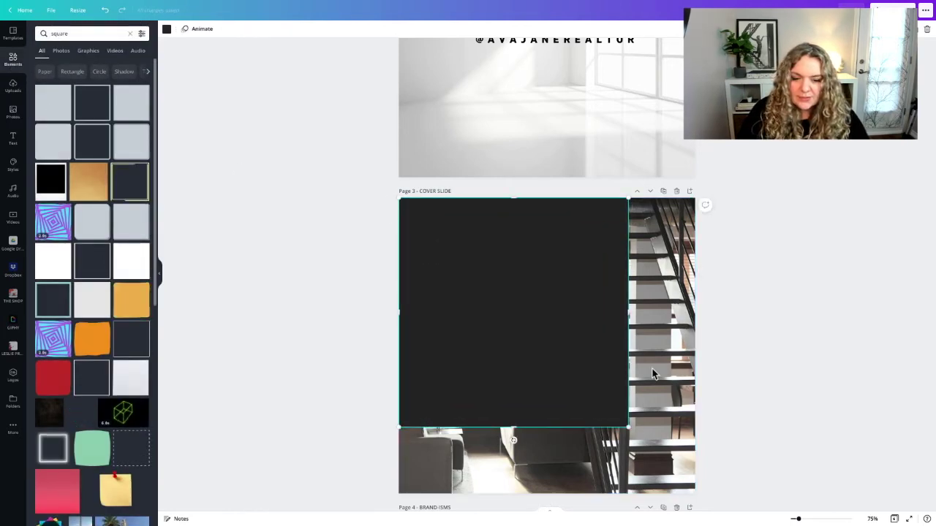
pyautogui.scroll(-2, 676, 388)
pyautogui.scroll(1, 652, 367)
pyautogui.moveTo(627, 406); pyautogui.dragTo(704, 458)
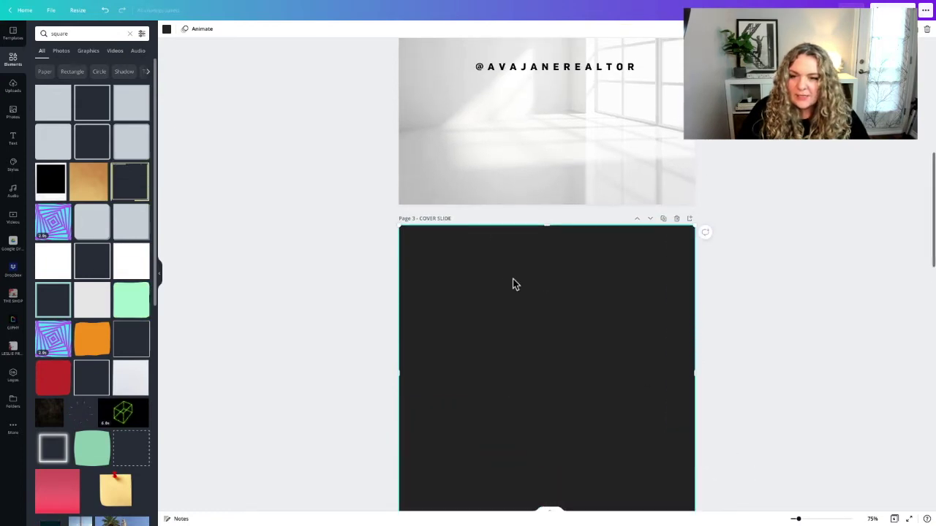
pyautogui.click(167, 28)
pyautogui.click(82, 119)
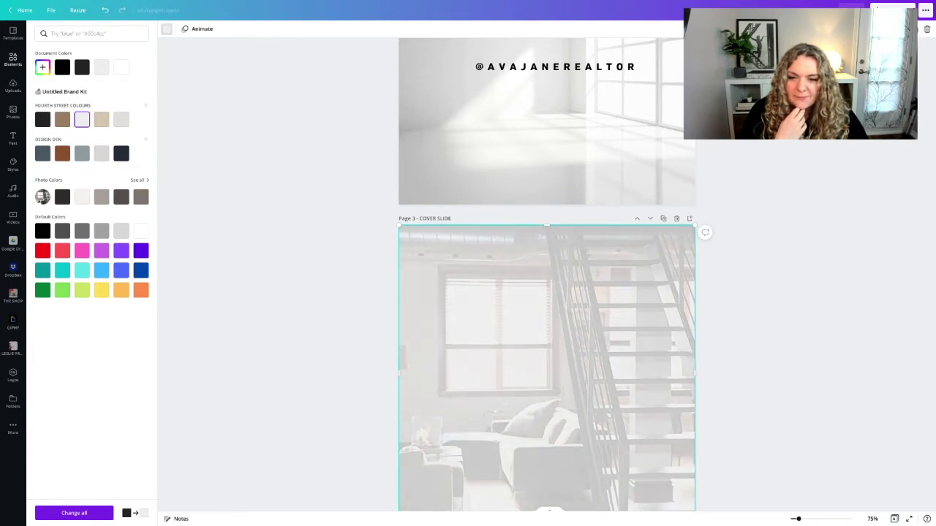
pyautogui.click(377, 234)
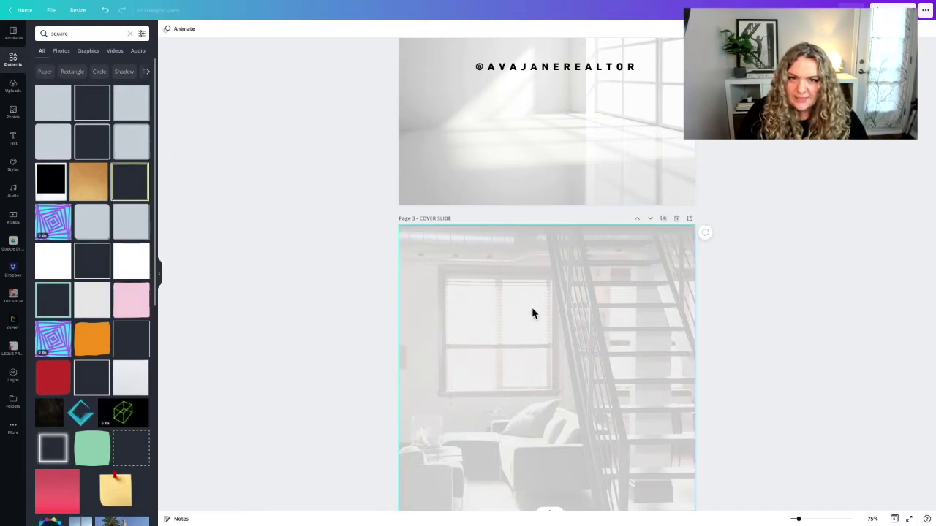
# Copy the realtor's handle text and paste it onto page 3
pyautogui.click(535, 71)
pyautogui.scroll(-1, 529, 130)
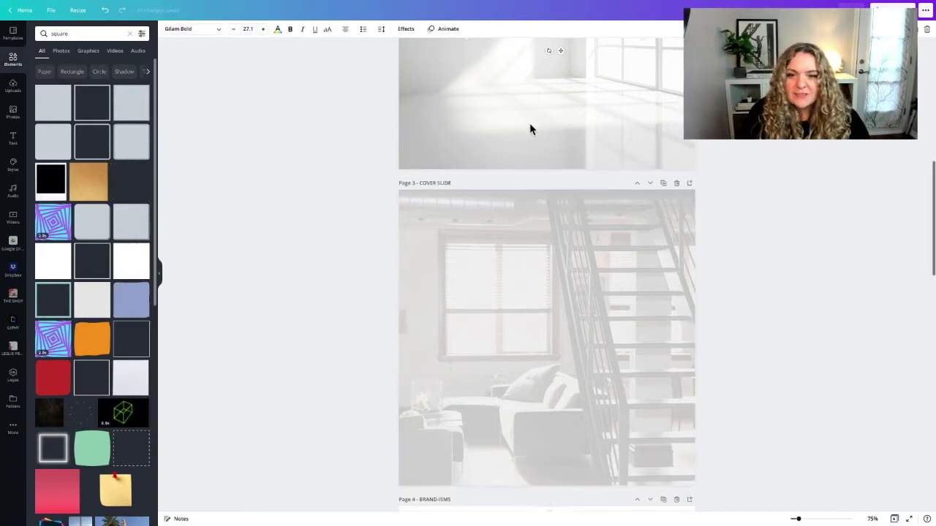
pyautogui.click(522, 275)
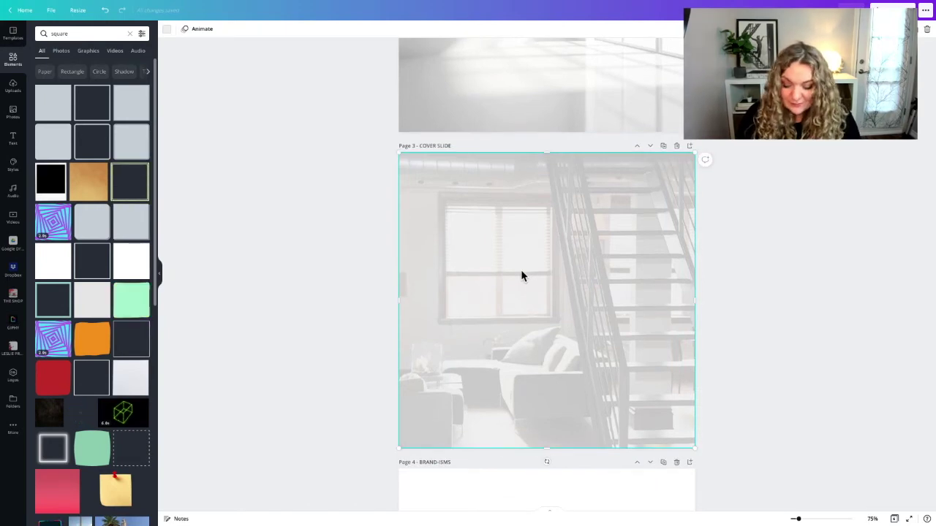
pyautogui.hotkey('ctrl', 'v')
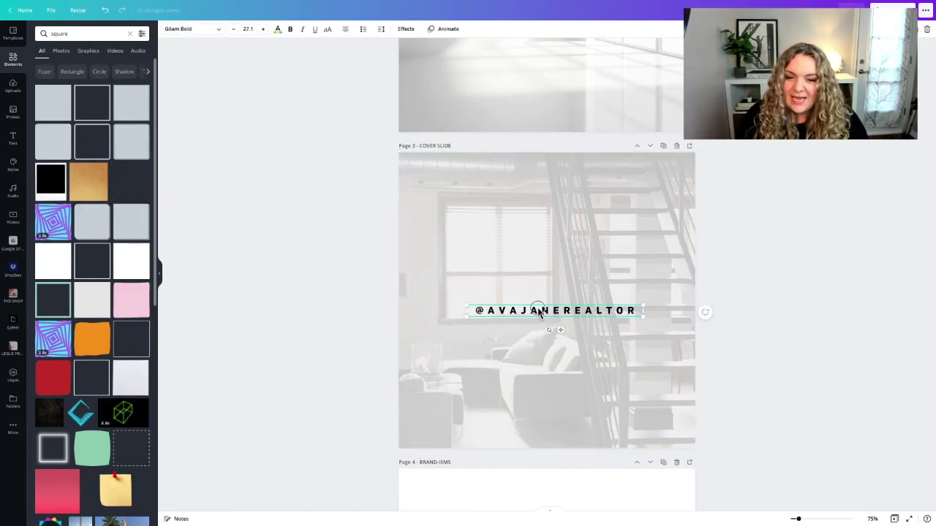
# Retype the pasted handle as the property's street address and centre it on the cover slide
pyautogui.moveTo(541, 314); pyautogui.dragTo(539, 284)
pyautogui.doubleClick(538, 281)
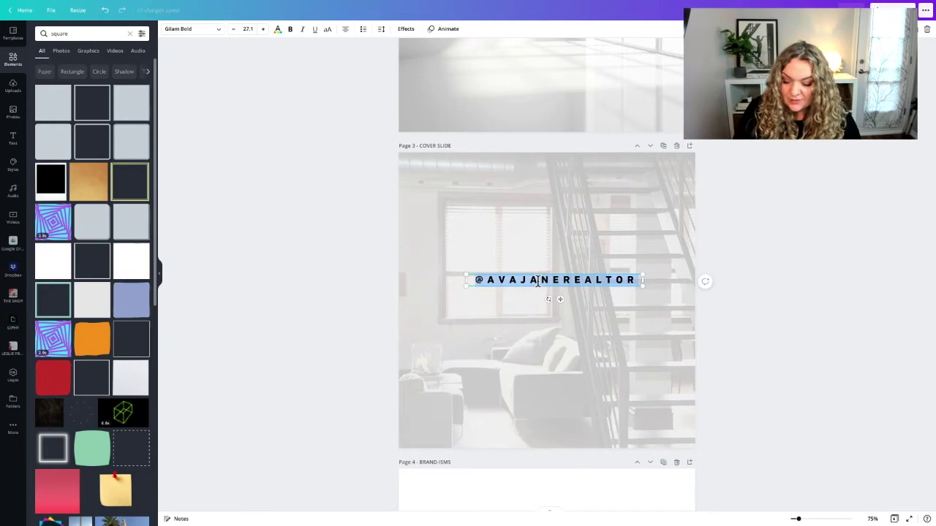
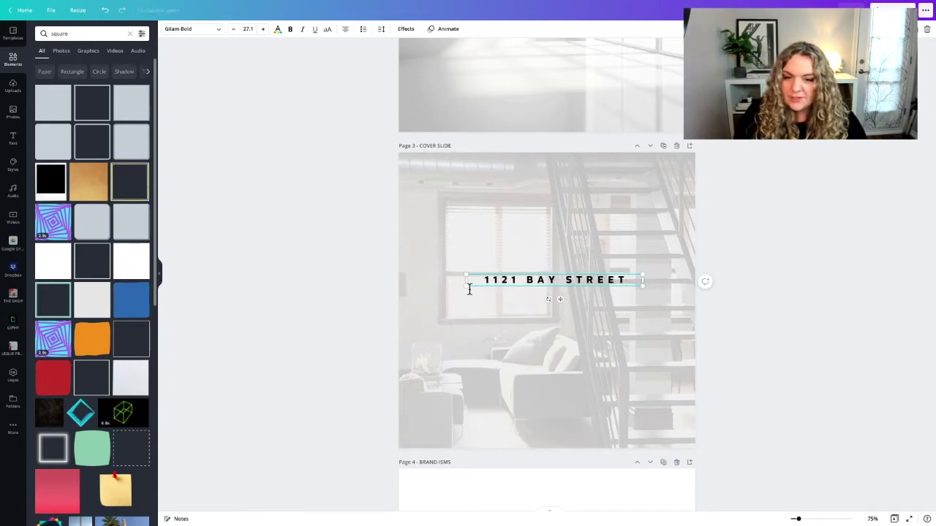
pyautogui.click(318, 298)
pyautogui.moveTo(517, 285); pyautogui.dragTo(523, 294)
pyautogui.click(525, 215)
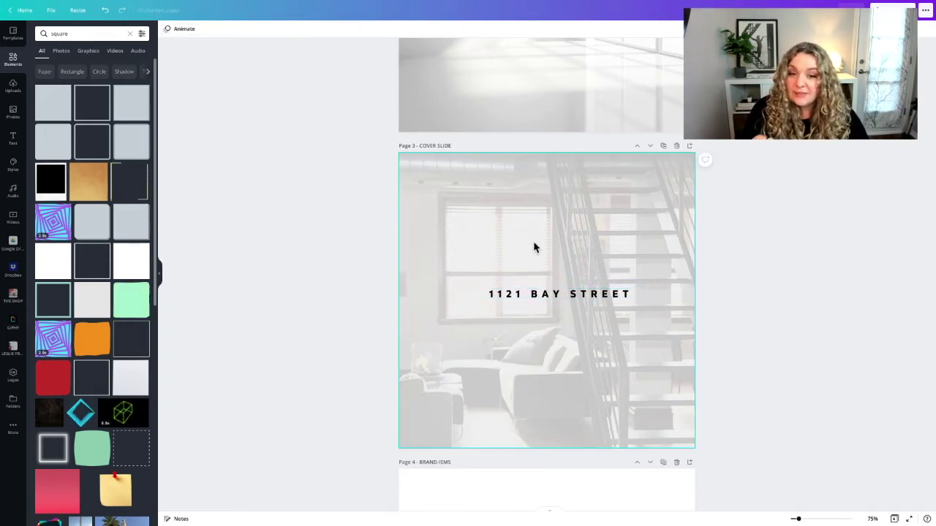
pyautogui.scroll(5, 536, 249)
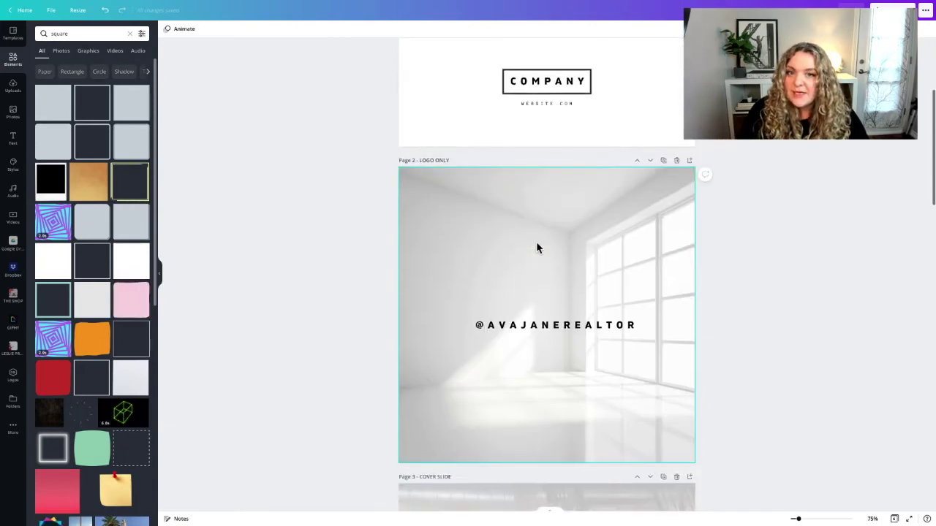
# Copy the COMPANY logo from page 1 to near the bottom of page 3
pyautogui.click(539, 123)
pyautogui.click(539, 124)
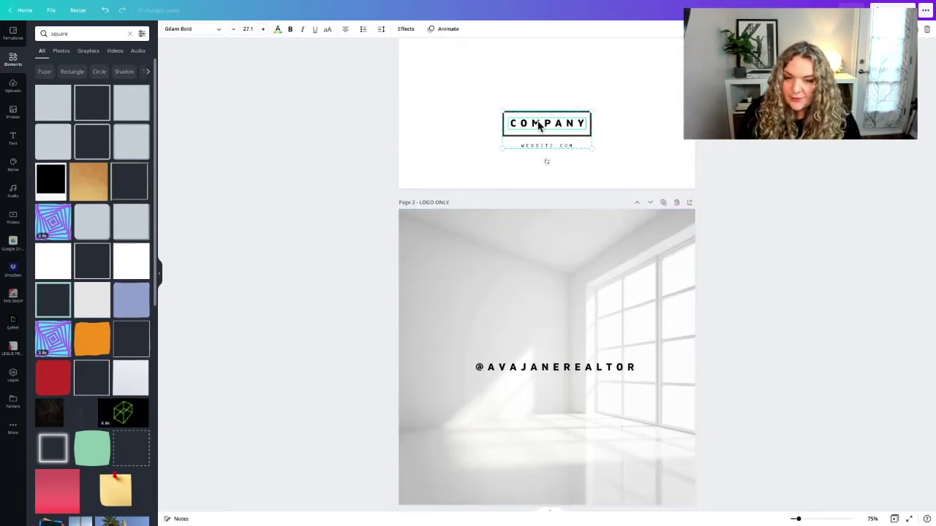
pyautogui.scroll(-5, 537, 131)
pyautogui.click(539, 418)
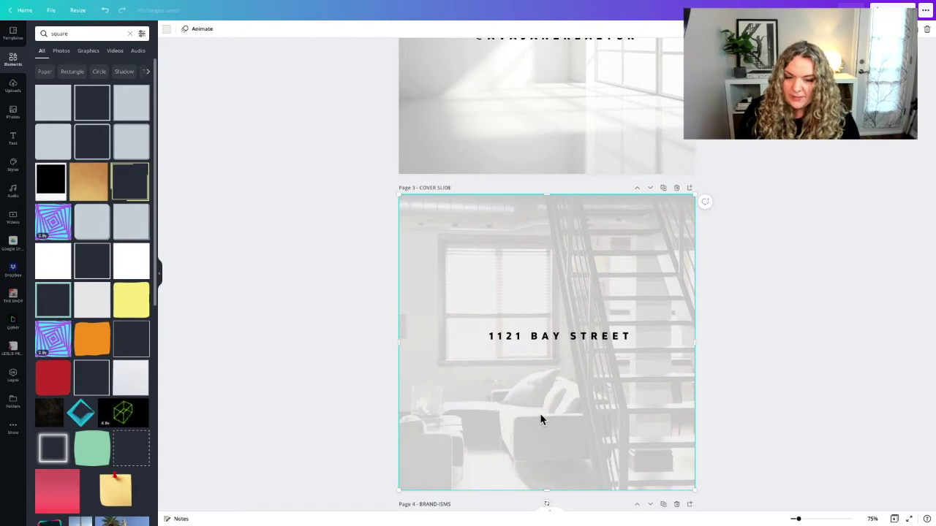
pyautogui.hotkey('ctrl', 'v')
pyautogui.moveTo(547, 429); pyautogui.dragTo(546, 439)
pyautogui.moveTo(532, 335); pyautogui.dragTo(524, 337)
pyautogui.click(480, 401)
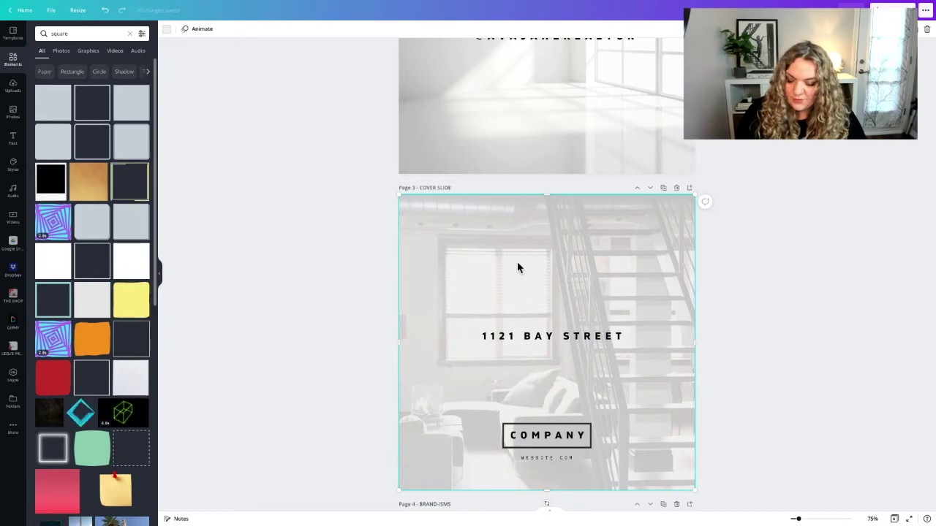
# Duplicate the address text with Ctrl+D, move it above, and turn it into JUST LISTED
pyautogui.click(515, 337)
pyautogui.hotkey('ctrl', 'd')
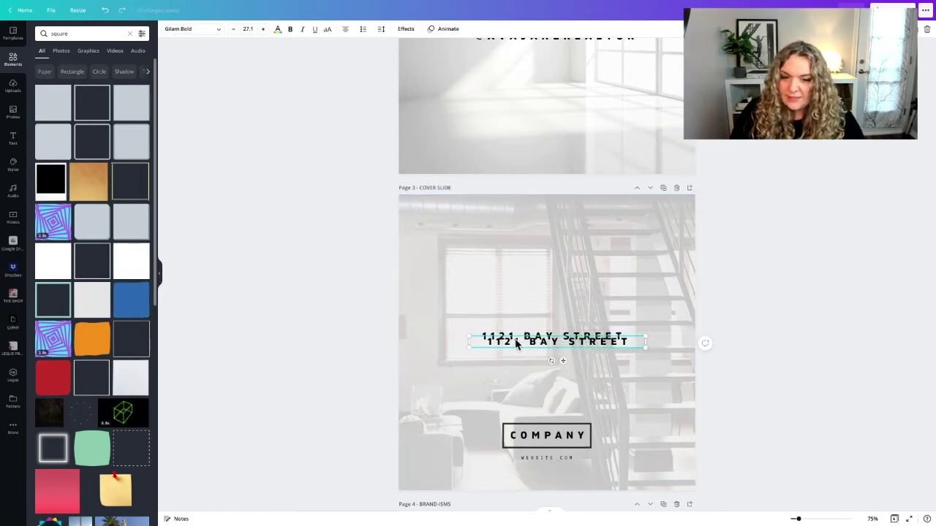
pyautogui.moveTo(528, 349); pyautogui.dragTo(492, 248)
pyautogui.doubleClick(492, 248)
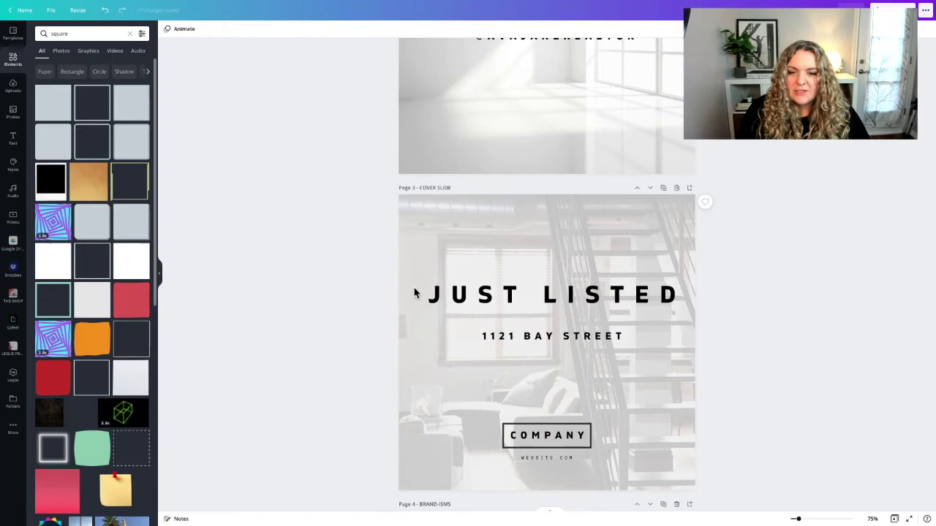
pyautogui.click(524, 232)
pyautogui.scroll(-1, 525, 232)
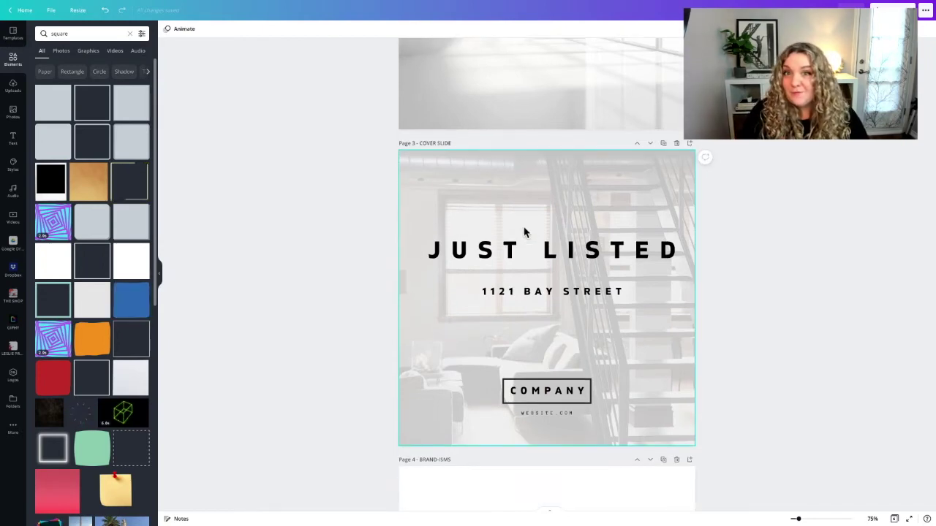
pyautogui.click(534, 215)
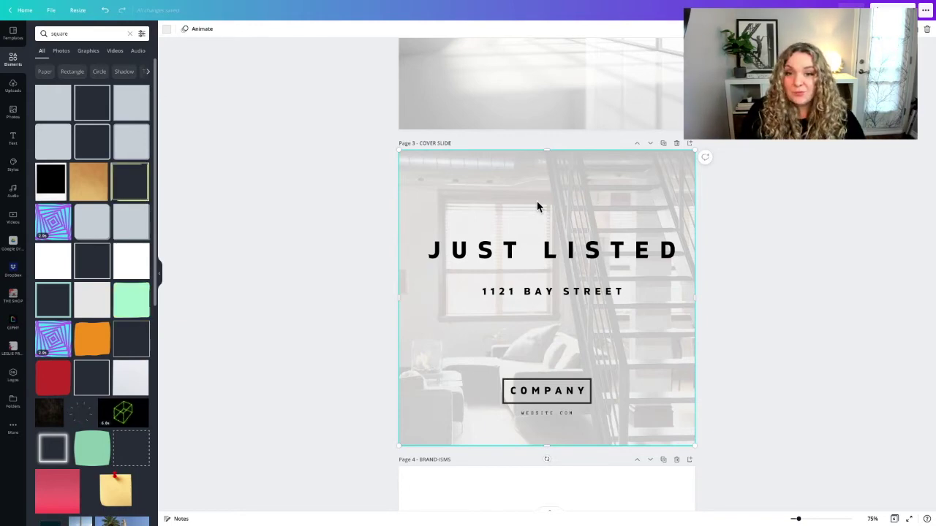
pyautogui.scroll(-10, 537, 207)
pyautogui.scroll(-2, 537, 207)
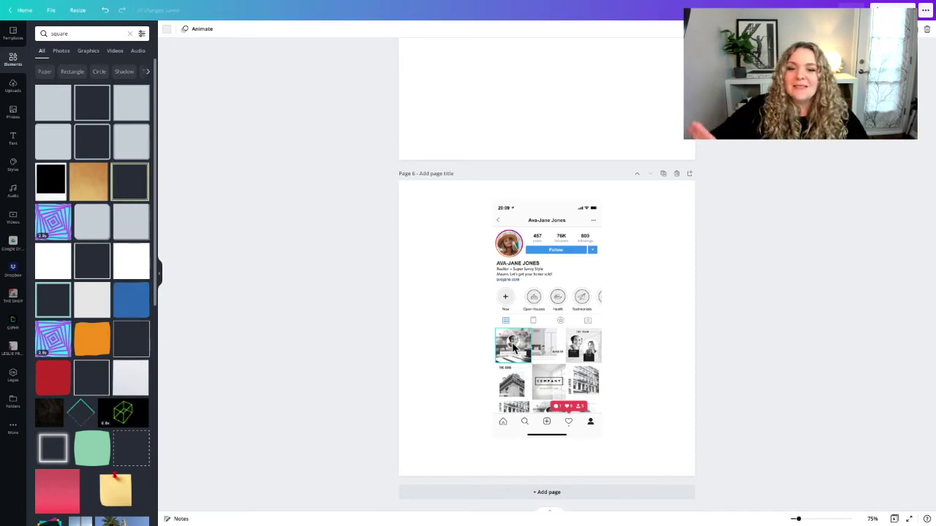
pyautogui.scroll(1, 513, 347)
pyautogui.scroll(5, 512, 349)
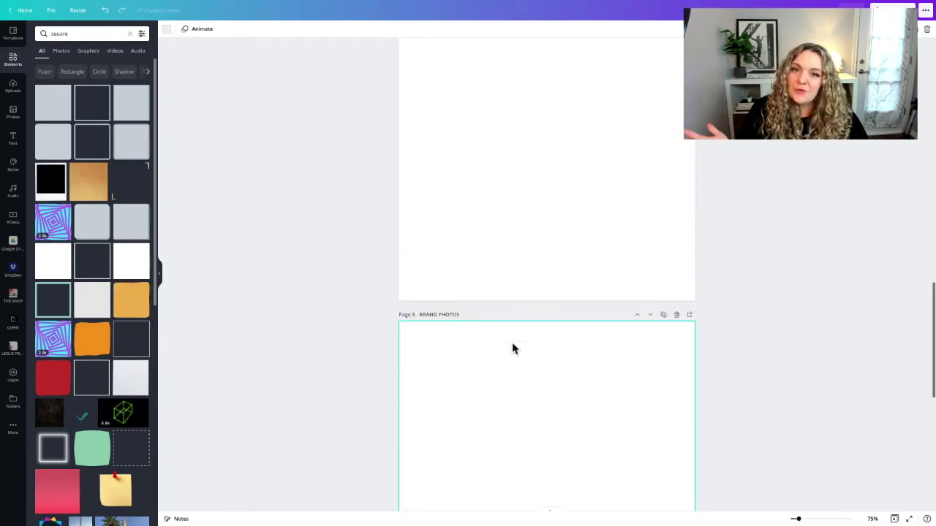
pyautogui.scroll(10, 511, 348)
pyautogui.scroll(-2, 515, 342)
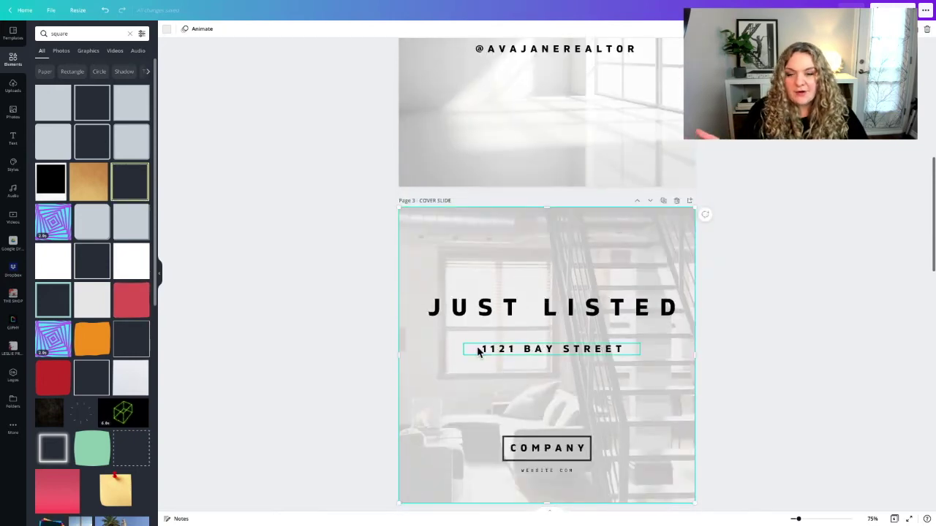
pyautogui.scroll(-1, 478, 350)
pyautogui.scroll(-3, 522, 316)
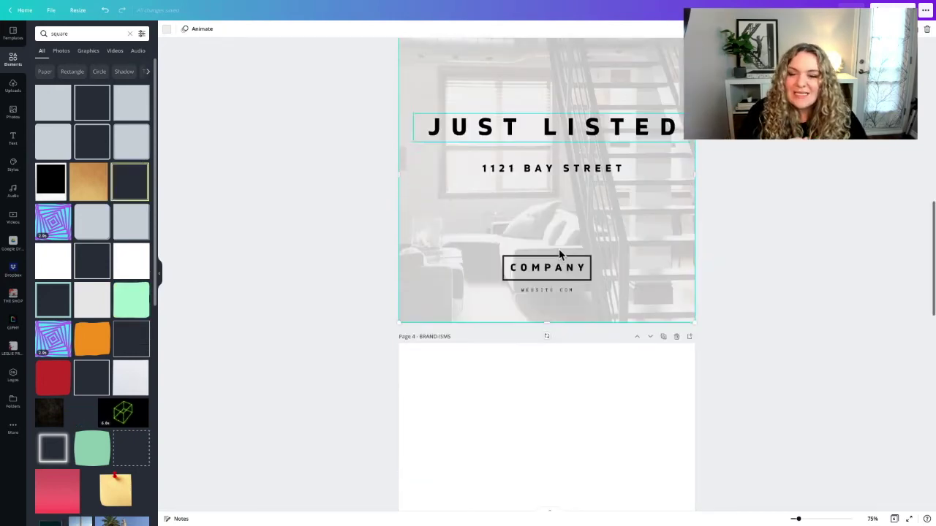
pyautogui.scroll(-2, 523, 316)
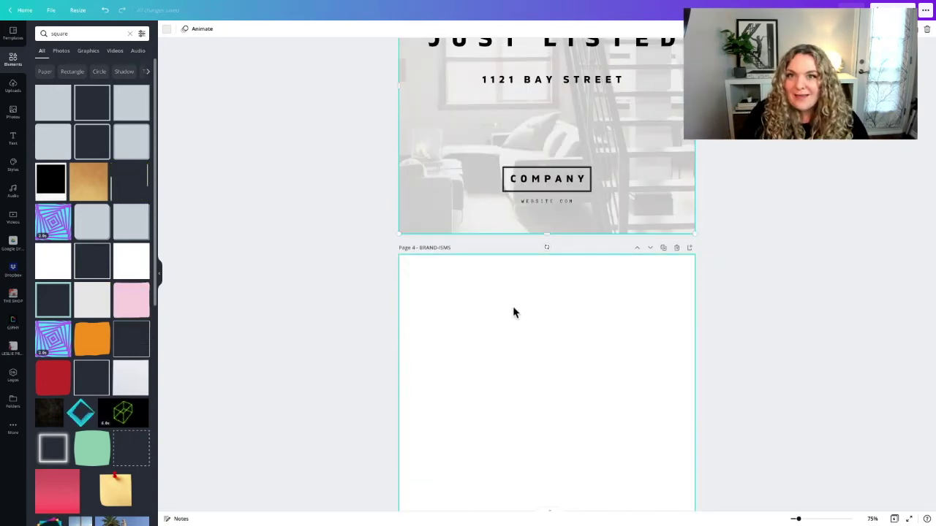
pyautogui.scroll(1, 514, 313)
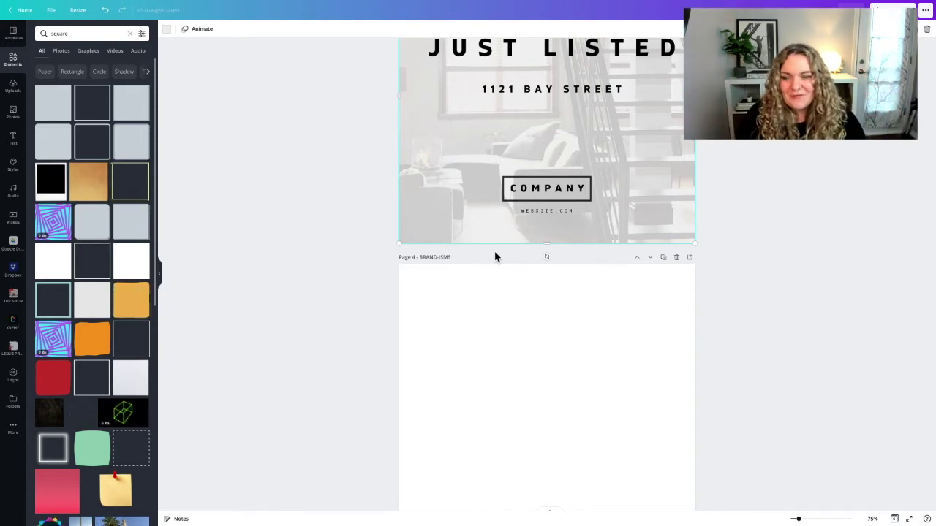
pyautogui.click(490, 300)
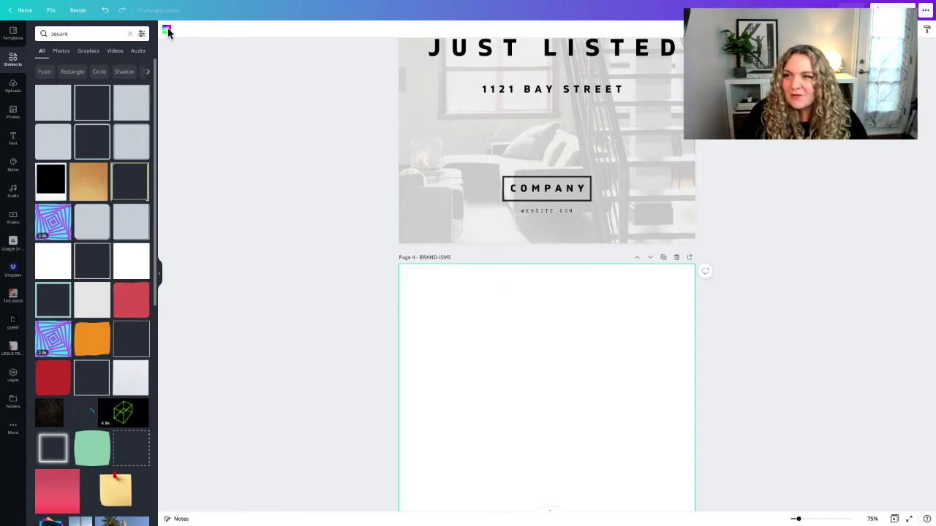
# Give Page 4 a light grey brand-colour background and centre the address text line on it
pyautogui.click(167, 29)
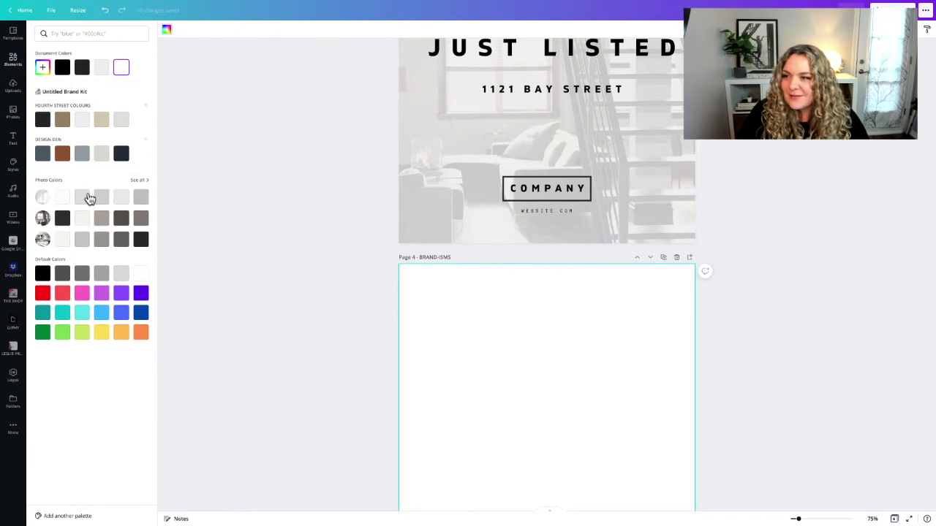
pyautogui.click(81, 121)
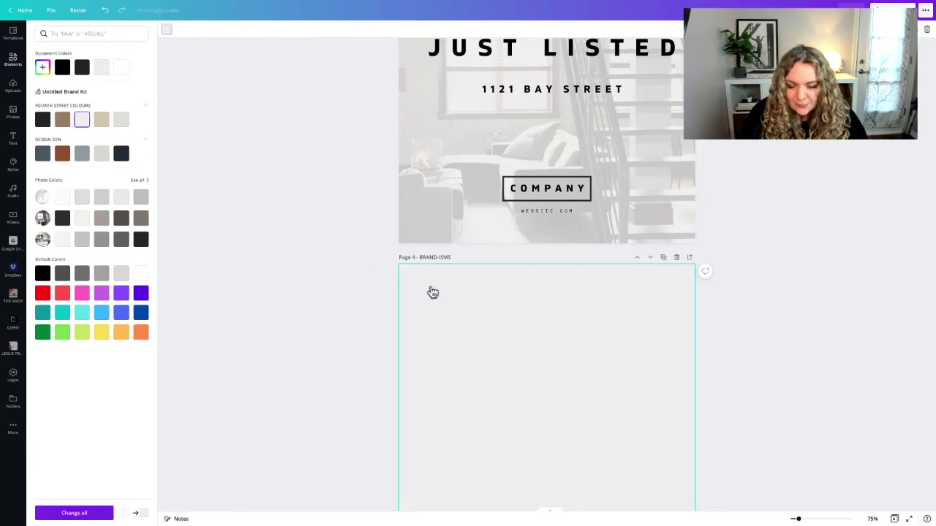
pyautogui.scroll(-3, 432, 292)
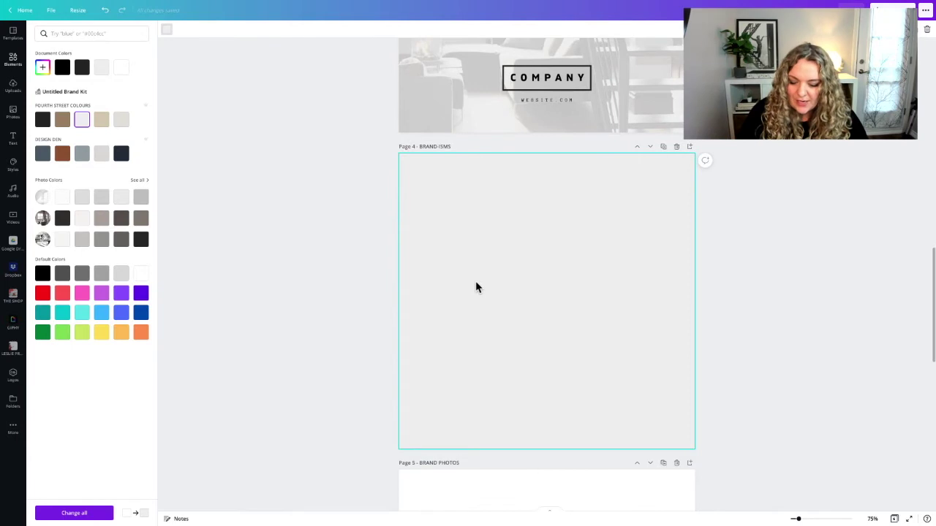
pyautogui.scroll(3, 508, 261)
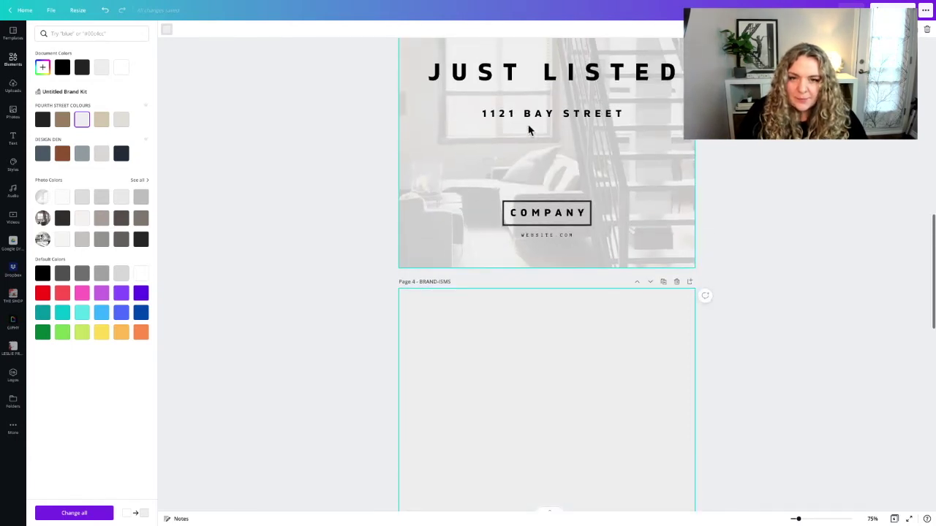
pyautogui.click(528, 117)
pyautogui.scroll(-3, 526, 117)
pyautogui.moveTo(528, 117); pyautogui.dragTo(521, 259)
pyautogui.moveTo(558, 297); pyautogui.dragTo(551, 268)
# Retype the Page 4 text as HOME IS WHERE THE NETFLIX IS...
pyautogui.doubleClick(550, 268)
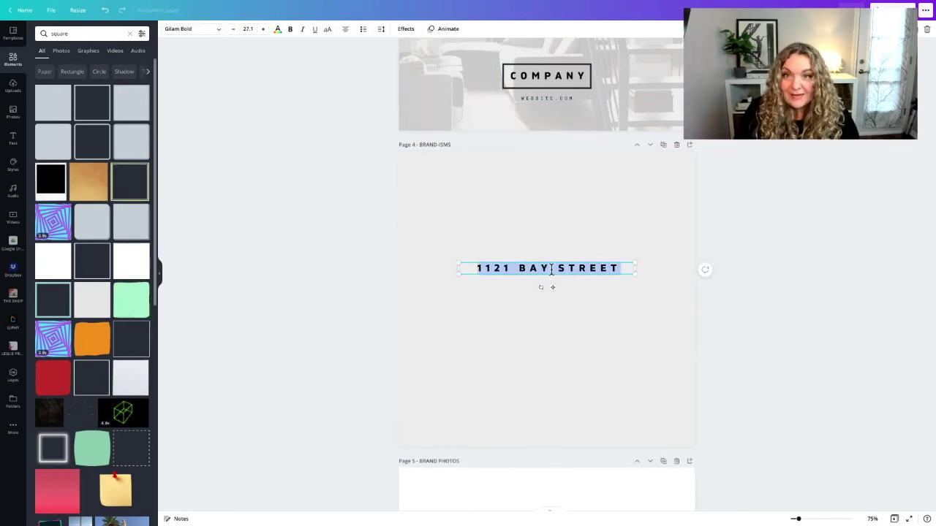
pyautogui.write('HOME IS WHERE THE NETFLIX IS')
pyautogui.write('...')
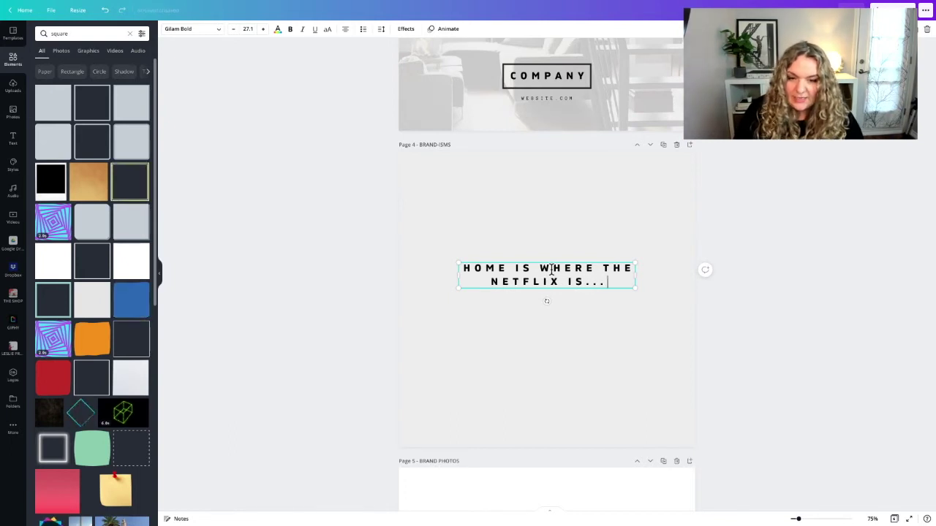
pyautogui.click(547, 339)
# Alt-drag a copy below as the author's name credit, set to 12 pt Anonymous Pro
pyautogui.click(545, 275)
pyautogui.moveTo(546, 275); pyautogui.dragTo(539, 317)
pyautogui.doubleClick(539, 316)
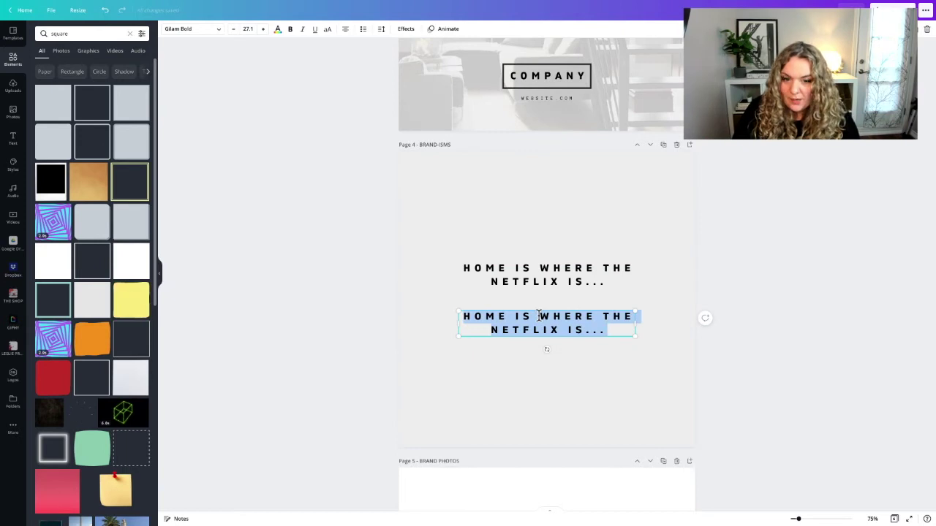
pyautogui.hotkey('ctrl', 'a')
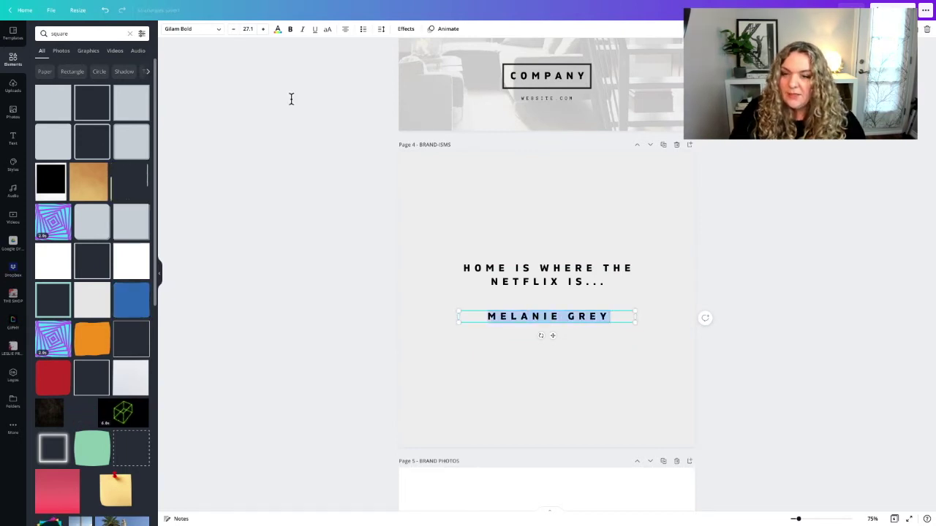
pyautogui.click(248, 28)
pyautogui.write('12')
pyautogui.press('Return')
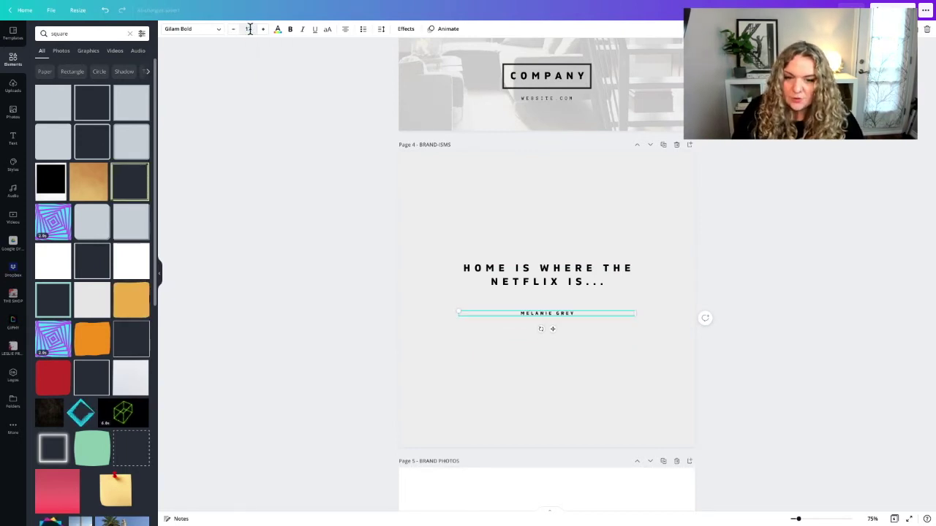
pyautogui.click(192, 29)
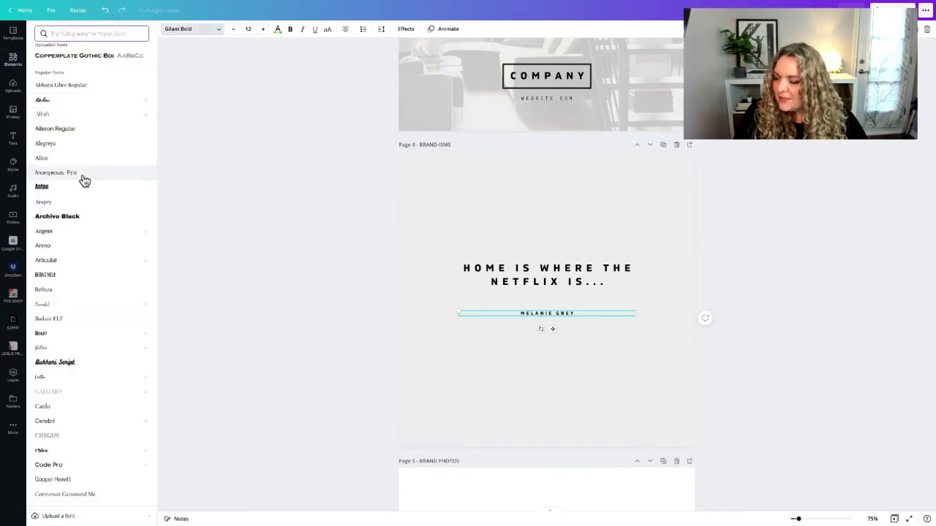
pyautogui.click(81, 176)
pyautogui.click(358, 292)
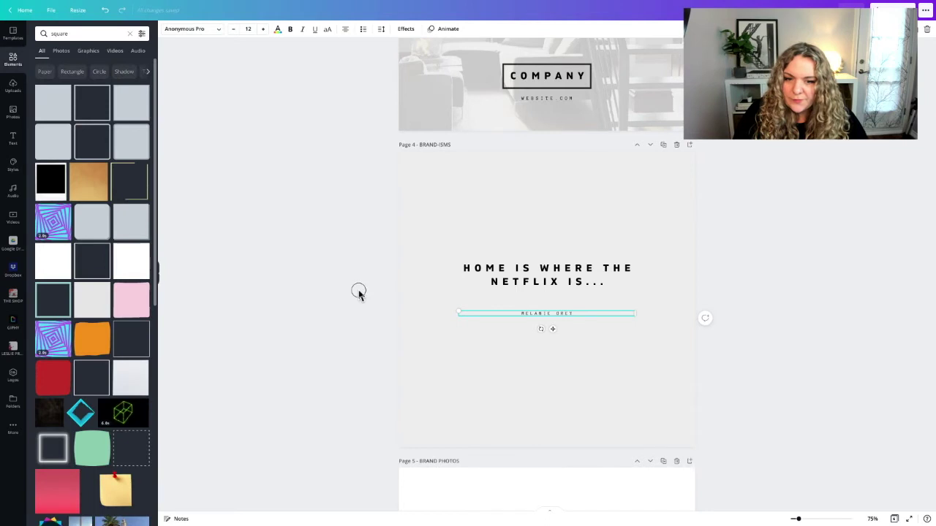
# Break the heading so THE NETFLIX IS... starts on a second line
pyautogui.click(530, 284)
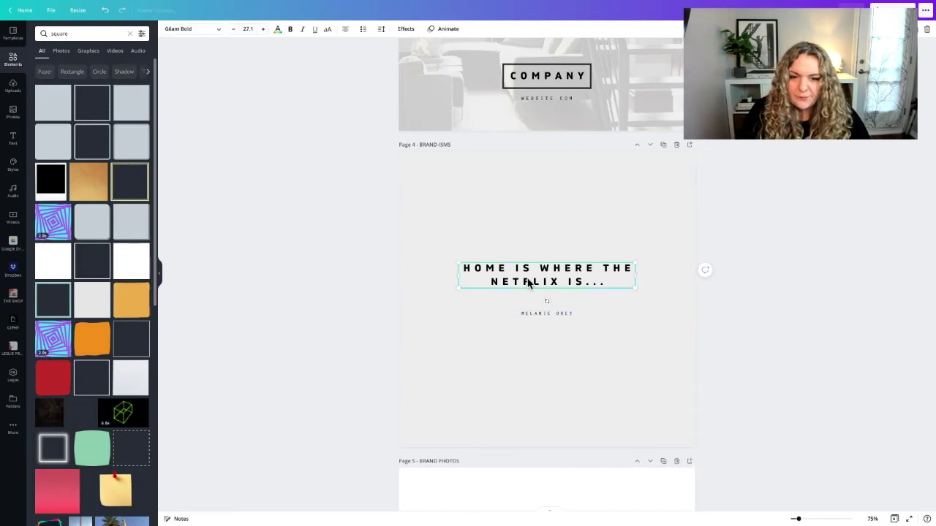
pyautogui.click(604, 269)
pyautogui.press('Return')
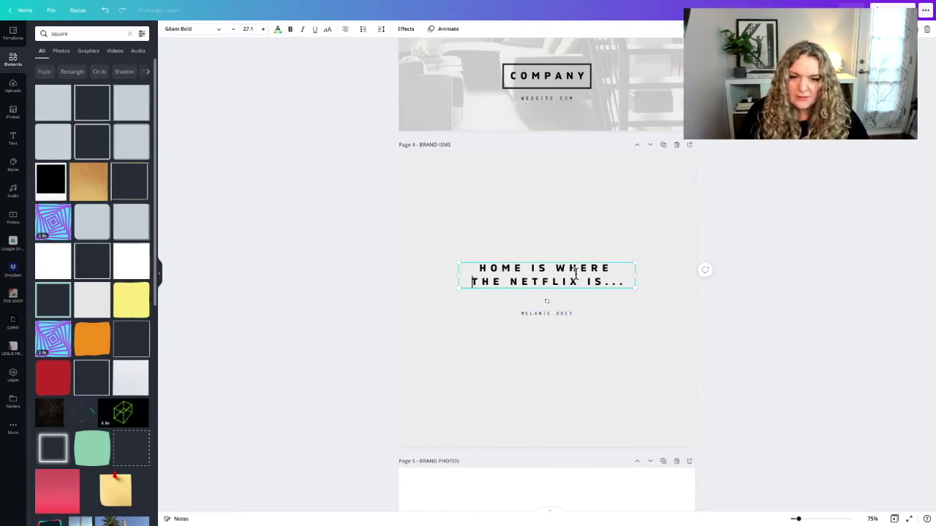
pyautogui.hotkey('ctrl', 'a')
# Raise the Page 4 heading's line spacing to 2 in the Spacing popup
pyautogui.click(381, 28)
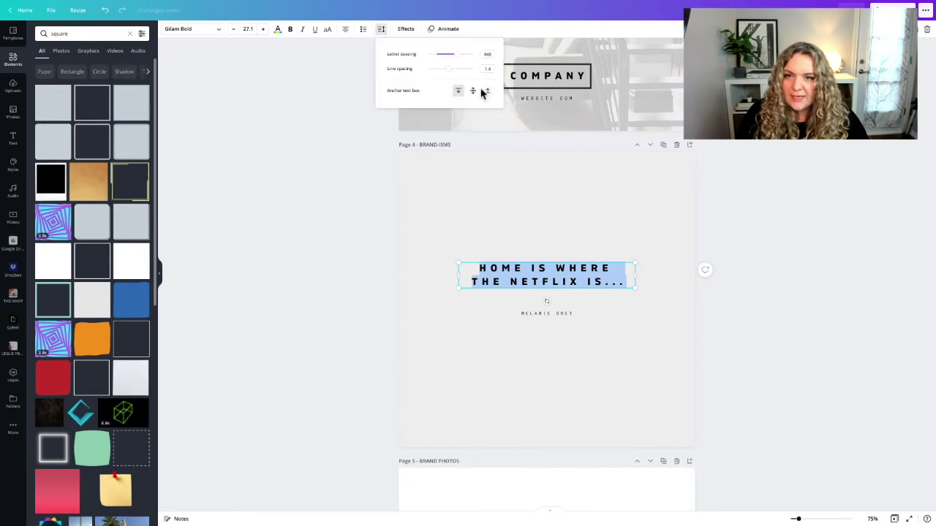
pyautogui.moveTo(449, 68); pyautogui.dragTo(466, 72)
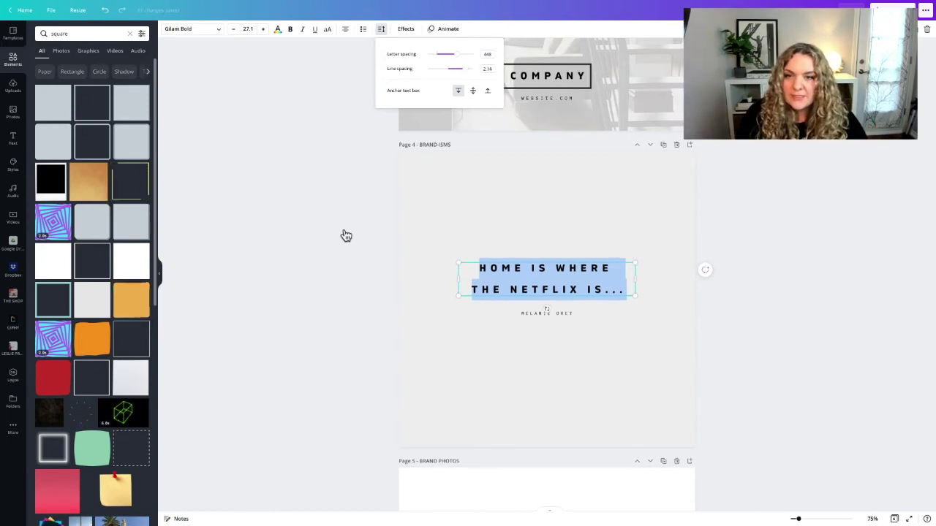
pyautogui.moveTo(459, 68); pyautogui.dragTo(441, 70)
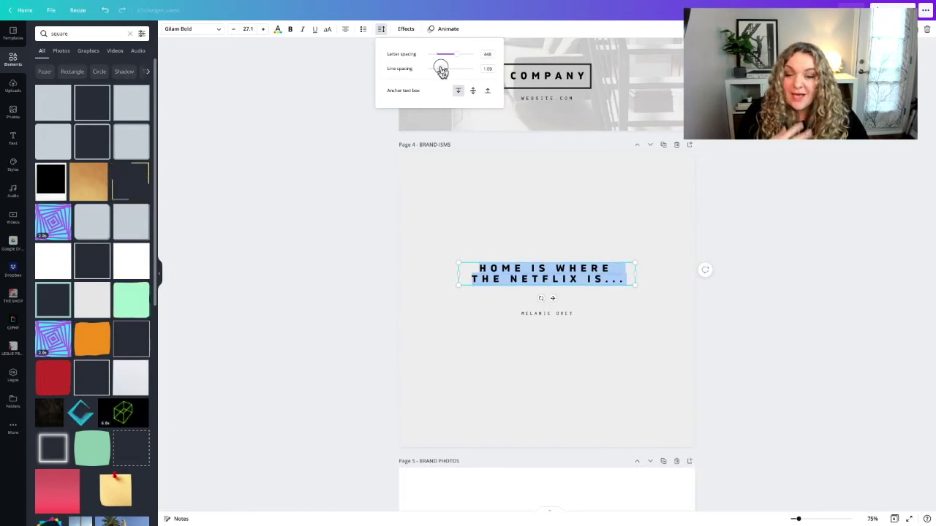
pyautogui.moveTo(440, 70); pyautogui.dragTo(460, 70)
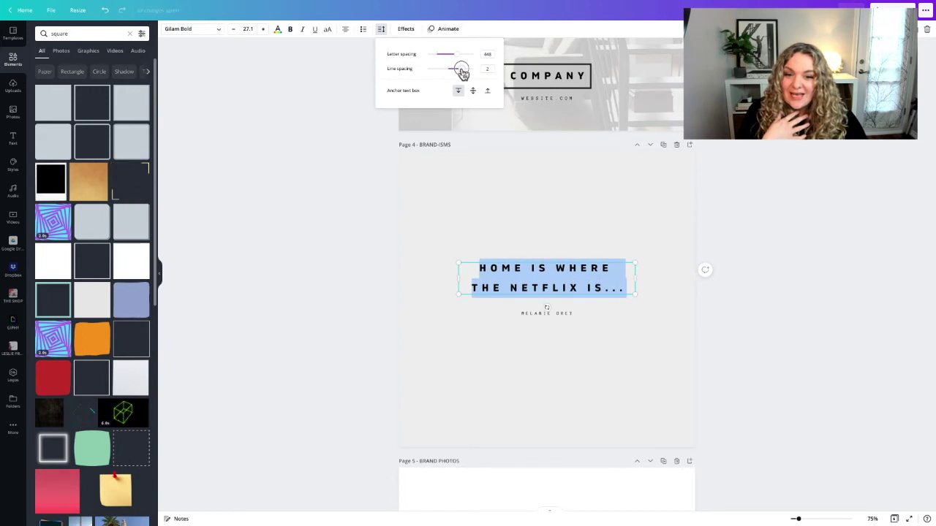
pyautogui.click(324, 163)
pyautogui.click(329, 168)
# Lower the whole heading's letter spacing to 275
pyautogui.click(504, 277)
pyautogui.click(512, 265)
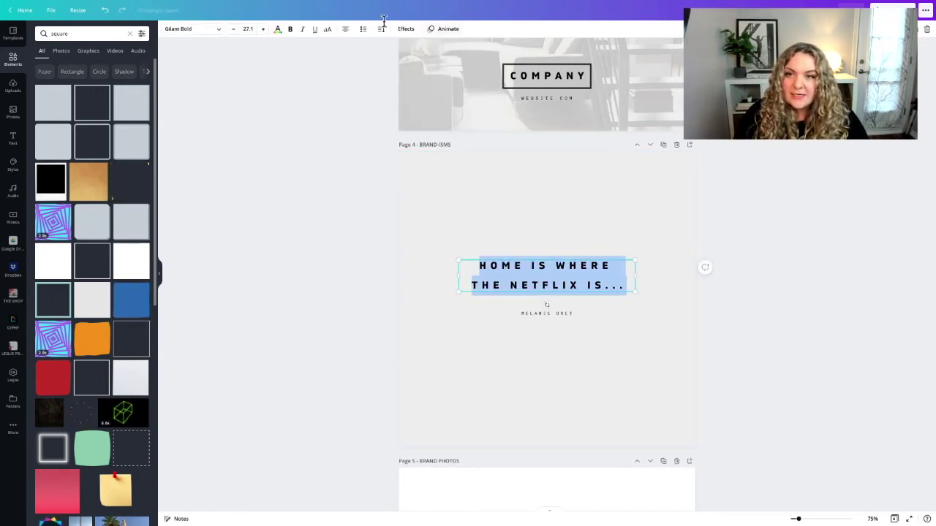
pyautogui.click(381, 29)
pyautogui.moveTo(458, 56); pyautogui.dragTo(448, 58)
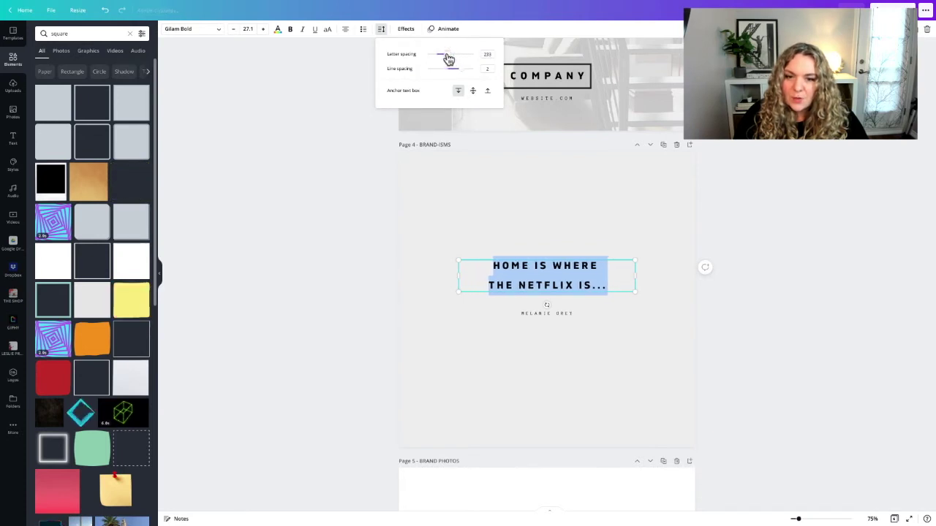
pyautogui.click(362, 148)
pyautogui.click(363, 147)
# Trim the heading's ending to a single full stop and re-centre it on the guide
pyautogui.moveTo(542, 278); pyautogui.dragTo(542, 281)
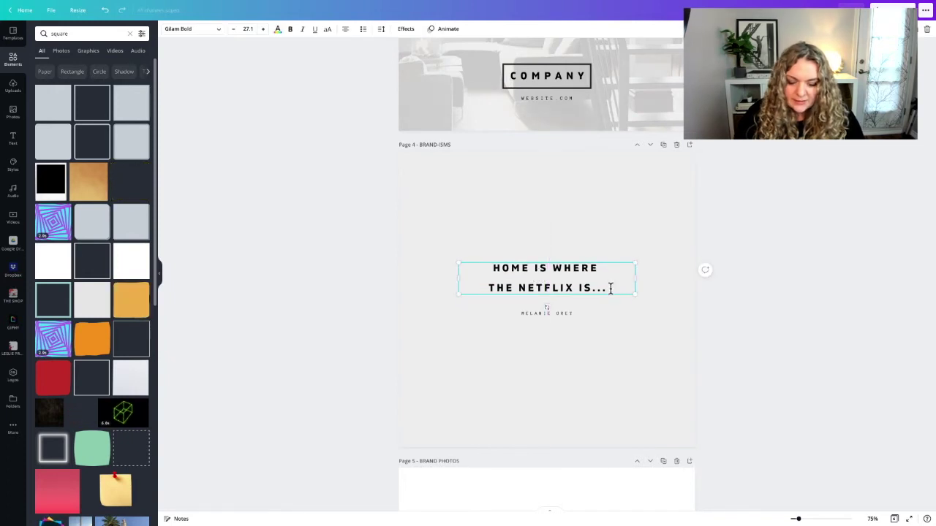
pyautogui.press('BackSpace')
pyautogui.press('BackSpace')
pyautogui.click(419, 305)
pyautogui.click(567, 268)
pyautogui.moveTo(561, 277); pyautogui.dragTo(560, 274)
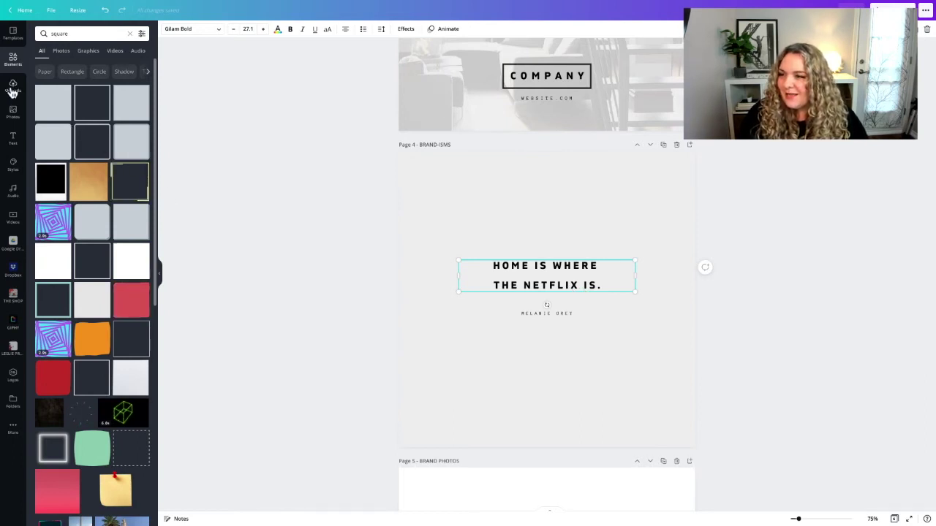
# Add a teal quote-mark graphic from an Elements search for QUOTE, shrunk before HOME
pyautogui.click(37, 32)
pyautogui.write('QUOTE')
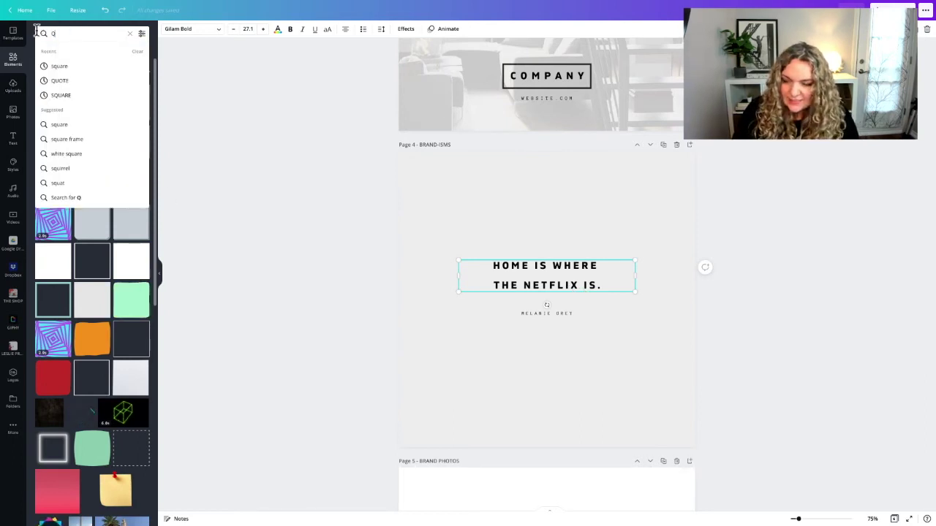
pyautogui.press('Return')
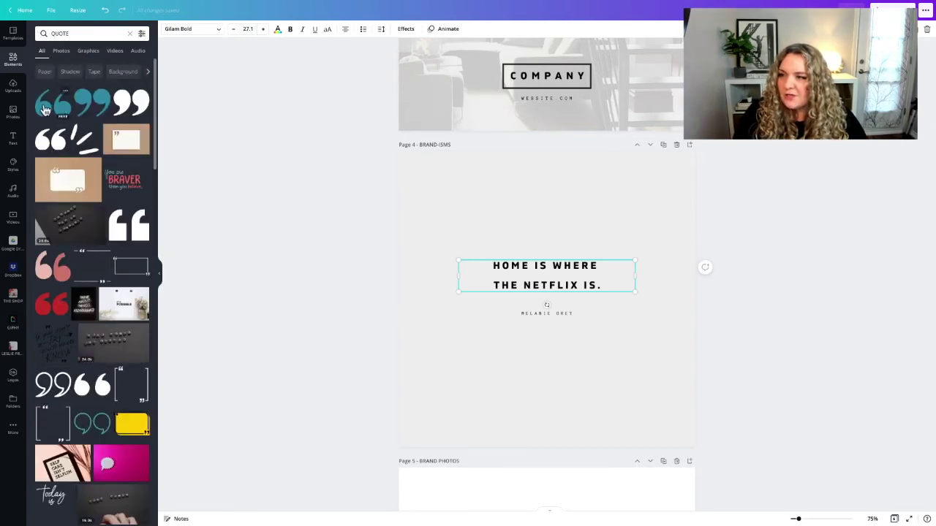
pyautogui.click(59, 109)
pyautogui.moveTo(506, 269)
pyautogui.mouseDown()
pyautogui.moveTo(571, 318)
pyautogui.moveTo(494, 261)
pyautogui.mouseUp()
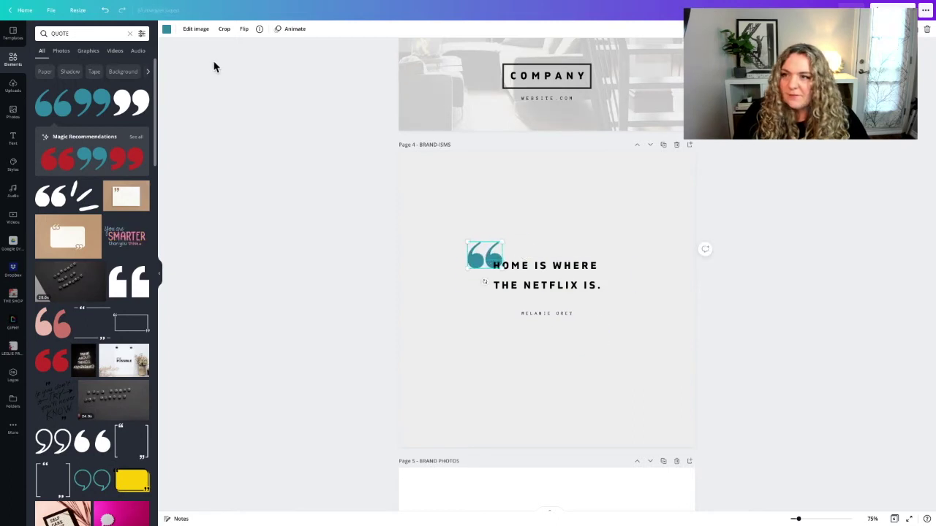
# Recolour the quote mark to grey #A4A4A4
pyautogui.click(167, 30)
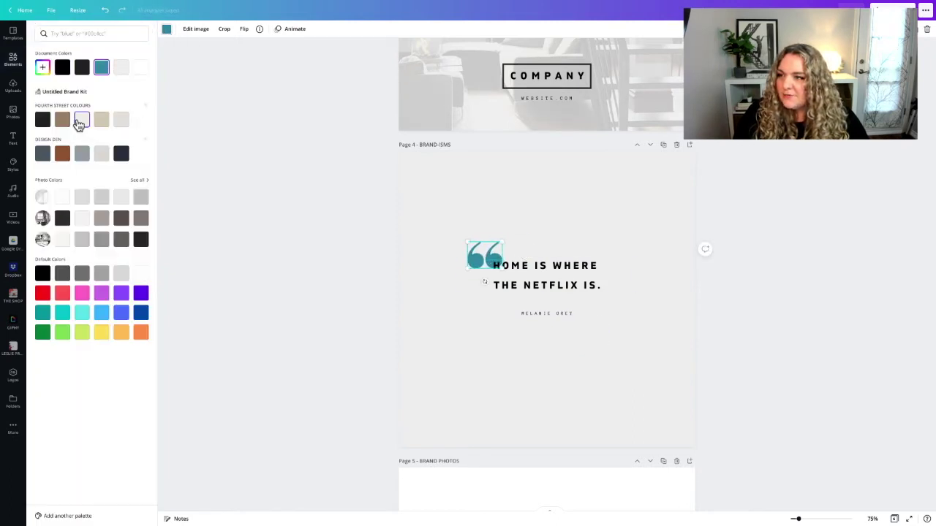
pyautogui.click(79, 120)
pyautogui.click(42, 66)
pyautogui.moveTo(39, 94); pyautogui.dragTo(43, 89)
pyautogui.click(254, 141)
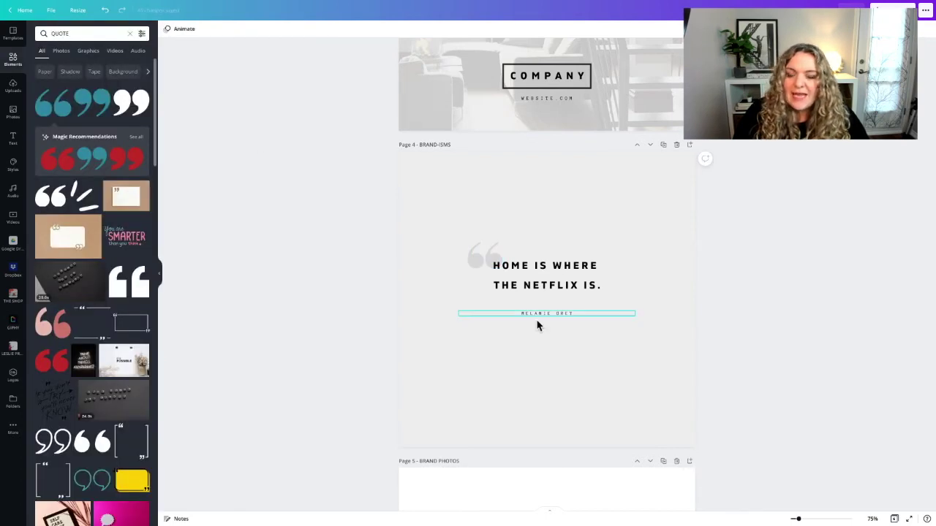
pyautogui.scroll(3, 538, 321)
# Paste the Just Listed page's COMPANY/website logo onto Page 4, shrunk and centred near the bottom
pyautogui.click(543, 189)
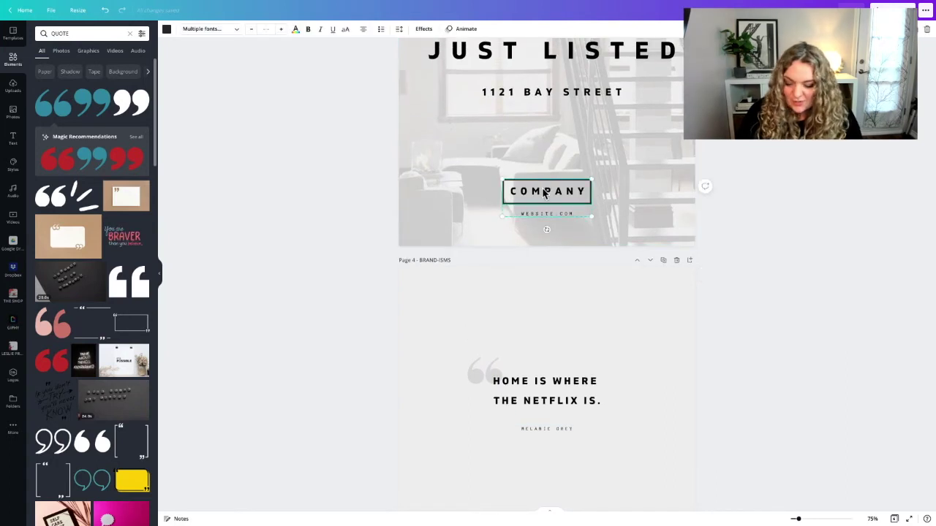
pyautogui.scroll(-3, 543, 192)
pyautogui.click(522, 361)
pyautogui.hotkey('ctrl', 'v')
pyautogui.click(522, 361)
pyautogui.moveTo(522, 362); pyautogui.dragTo(516, 357)
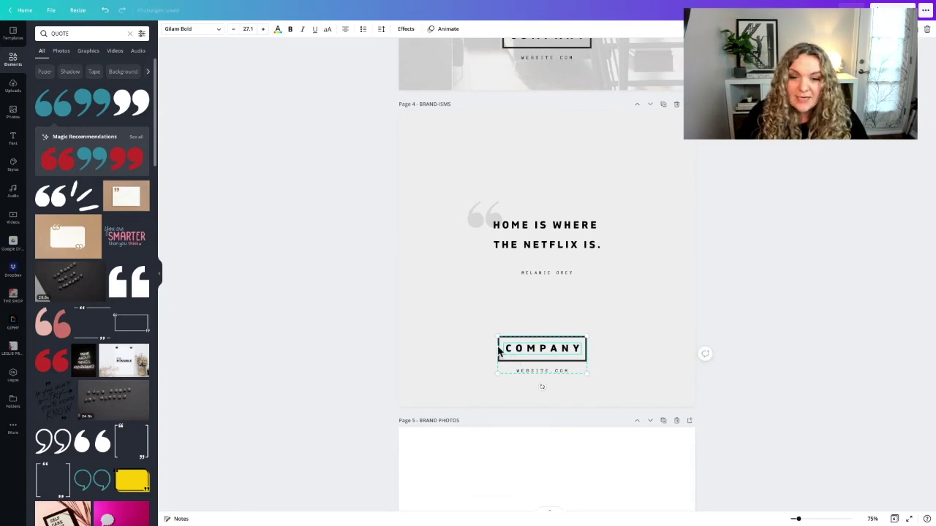
pyautogui.moveTo(496, 336); pyautogui.dragTo(554, 355)
pyautogui.click(361, 336)
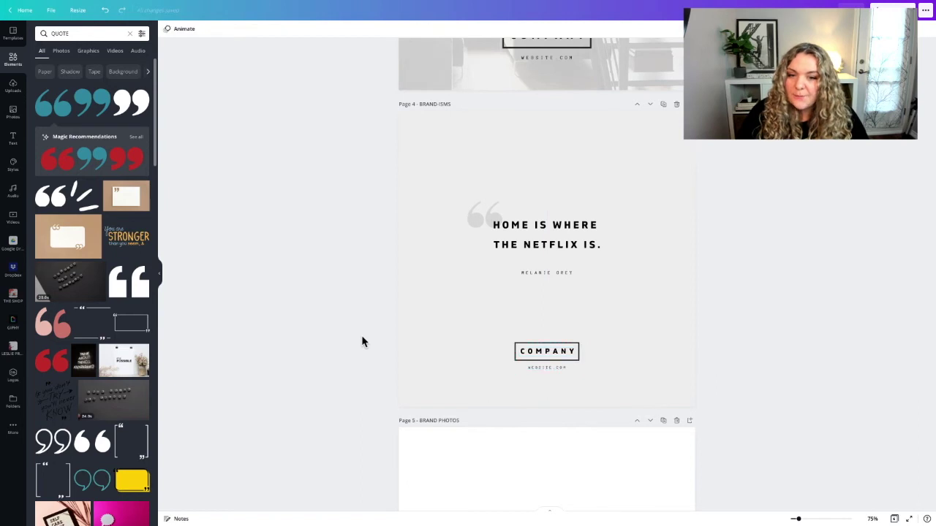
pyautogui.scroll(1, 572, 292)
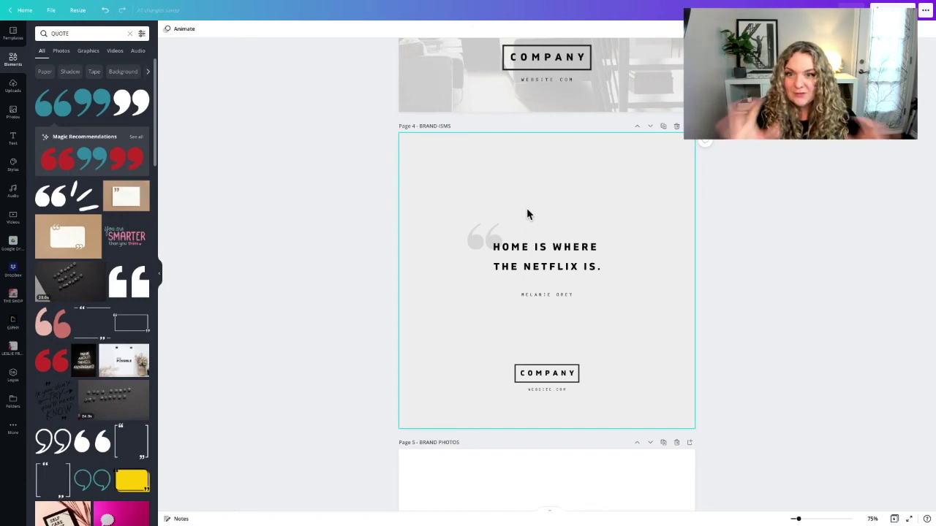
pyautogui.scroll(-3, 528, 213)
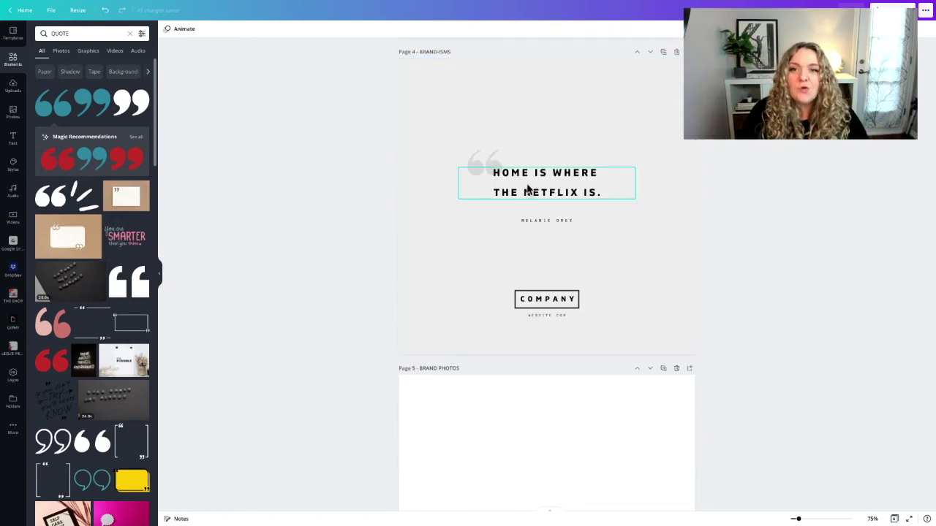
pyautogui.scroll(3, 526, 189)
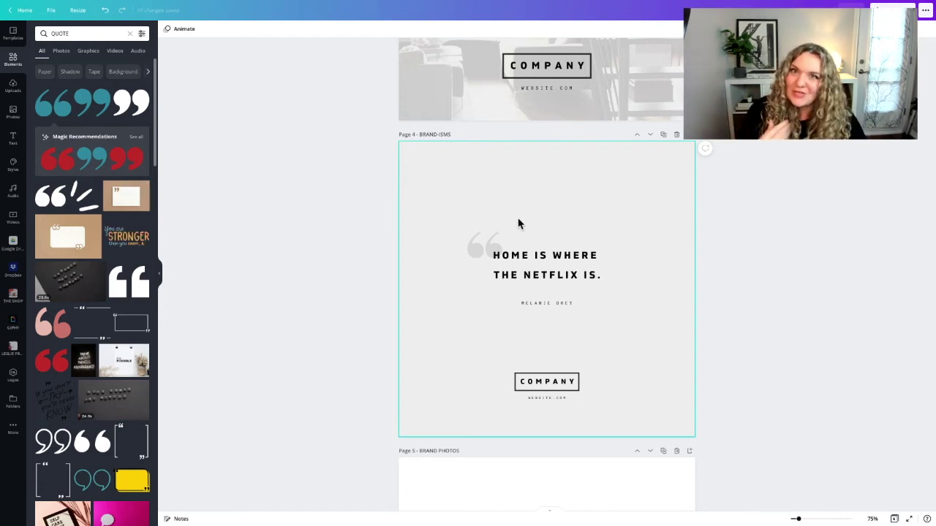
pyautogui.scroll(-2, 546, 252)
pyautogui.scroll(-2, 545, 250)
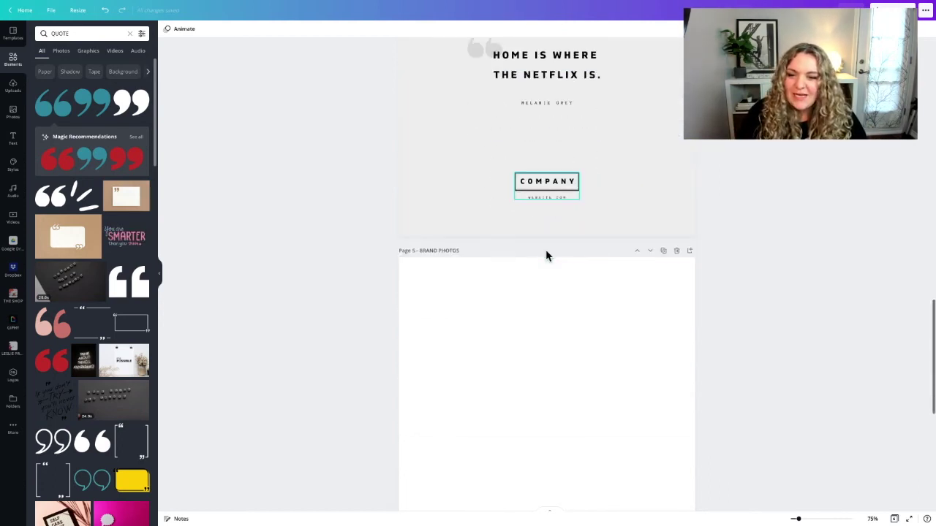
pyautogui.scroll(1, 497, 271)
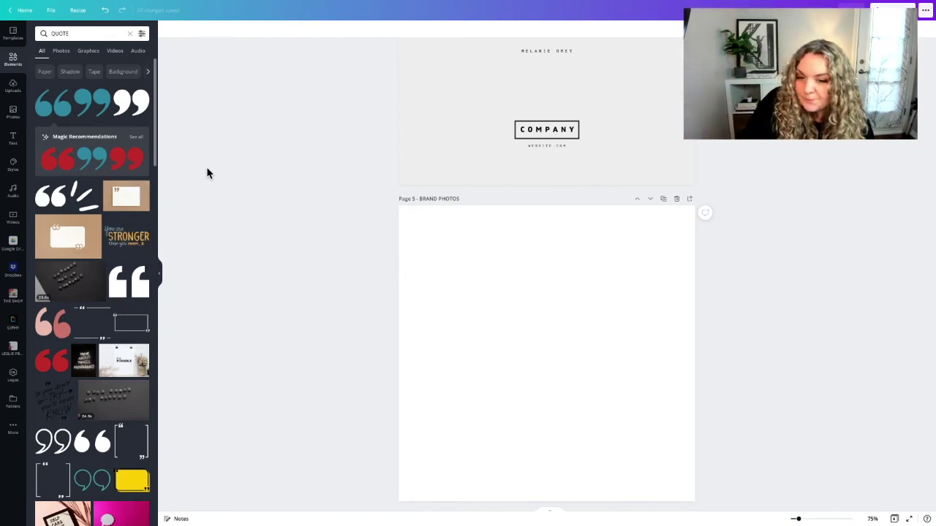
# Replace the LOFT photo search with MEETING to find a business-meeting photo for Page 5
pyautogui.click(13, 116)
pyautogui.moveTo(73, 33); pyautogui.dragTo(45, 32)
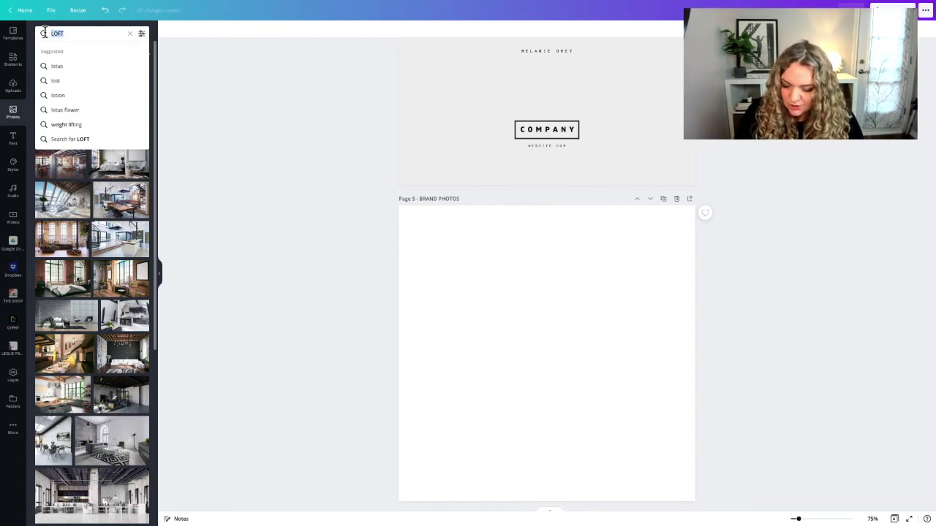
pyautogui.write('MEETING')
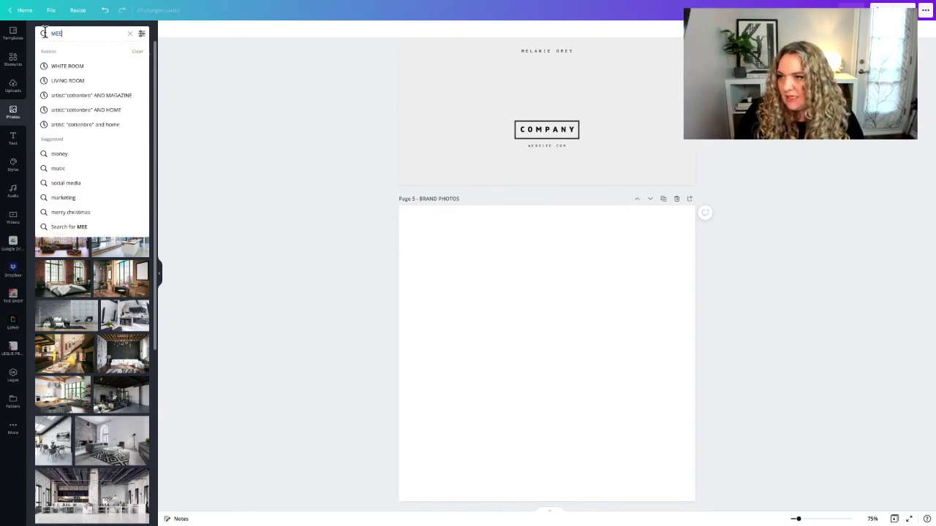
pyautogui.press('Return')
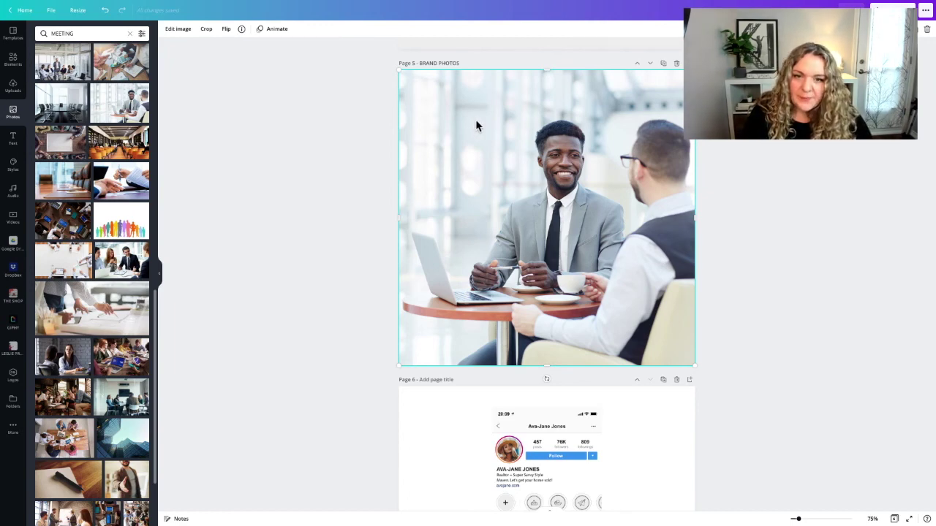
pyautogui.scroll(3, 477, 143)
# Copy the Page 4 COMPANY logo onto the meeting photo, enlarged in the upper left
pyautogui.click(548, 194)
pyautogui.hotkey('ctrl', 'c')
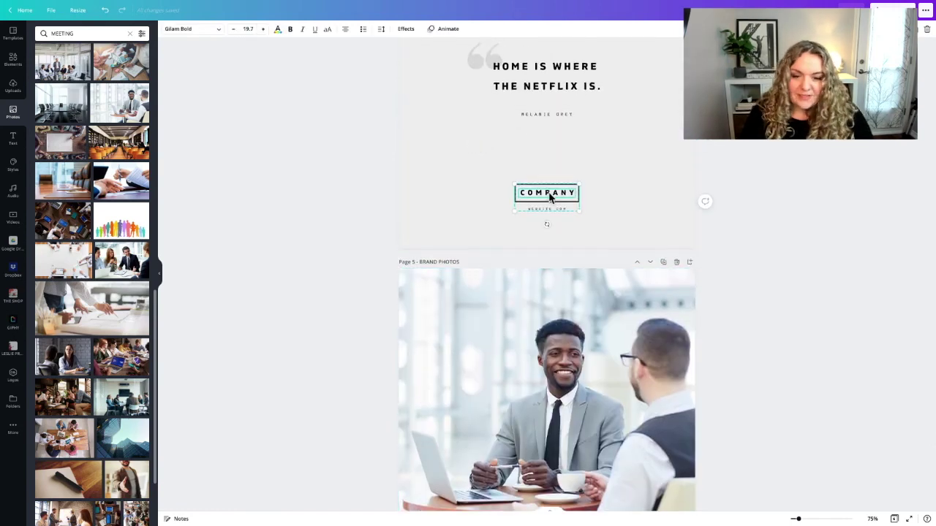
pyautogui.scroll(-3, 549, 194)
pyautogui.click(450, 292)
pyautogui.hotkey('ctrl', 'v')
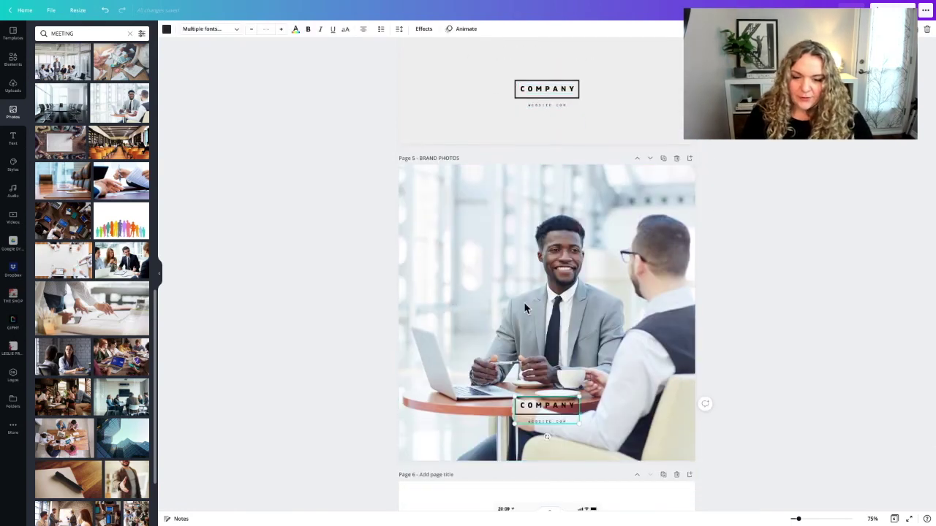
pyautogui.moveTo(543, 410); pyautogui.dragTo(455, 207)
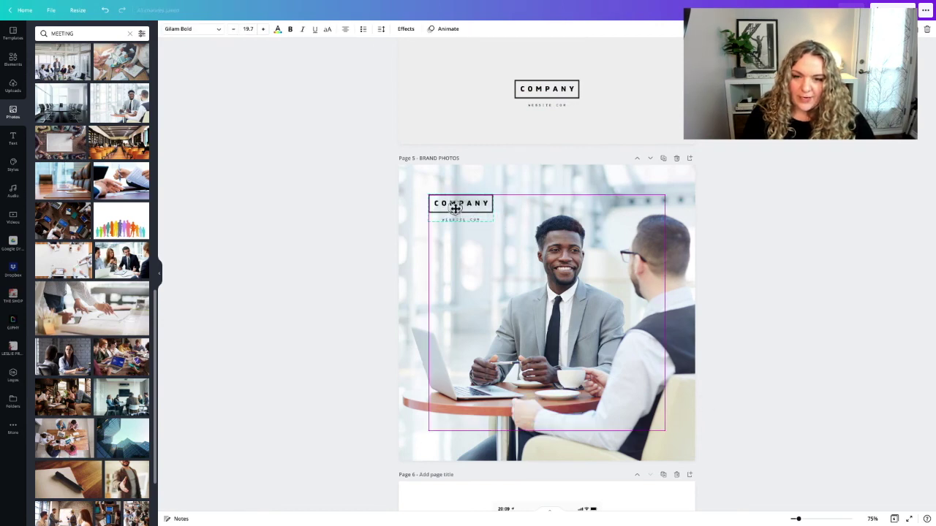
pyautogui.click(437, 219)
pyautogui.moveTo(492, 221); pyautogui.dragTo(467, 223)
pyautogui.click(351, 242)
pyautogui.click(357, 226)
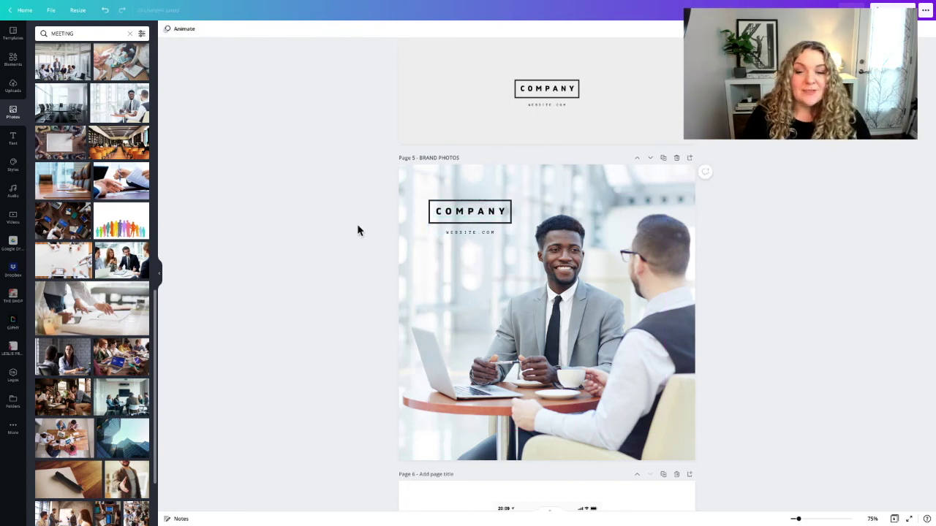
pyautogui.click(538, 291)
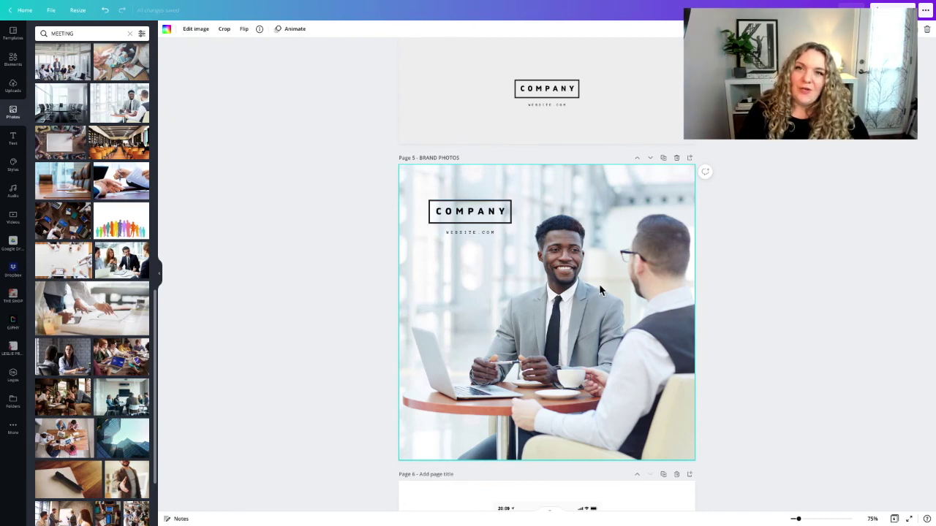
# Scroll up to Page 2 and back down to the JUST LISTED cover on Page 3
pyautogui.scroll(-1, 599, 285)
pyautogui.scroll(2, 599, 285)
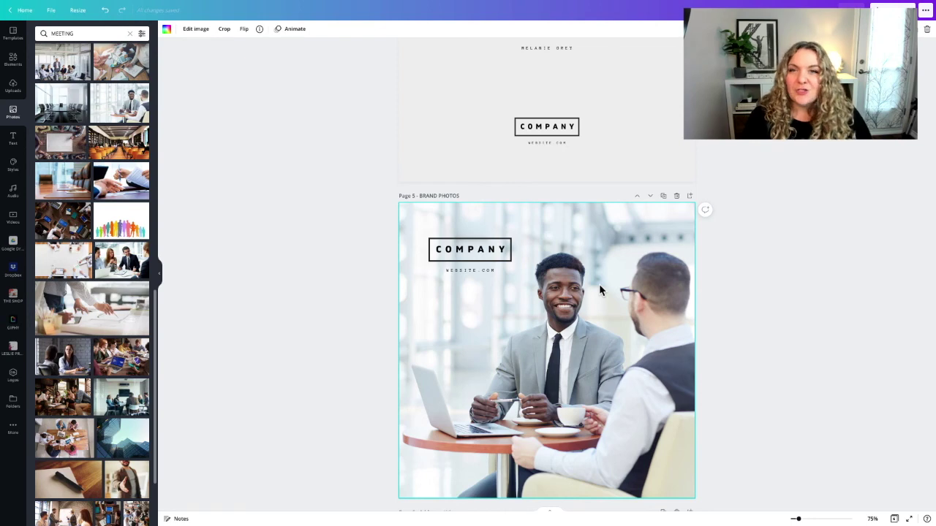
pyautogui.scroll(3, 576, 327)
pyautogui.scroll(-2, 576, 326)
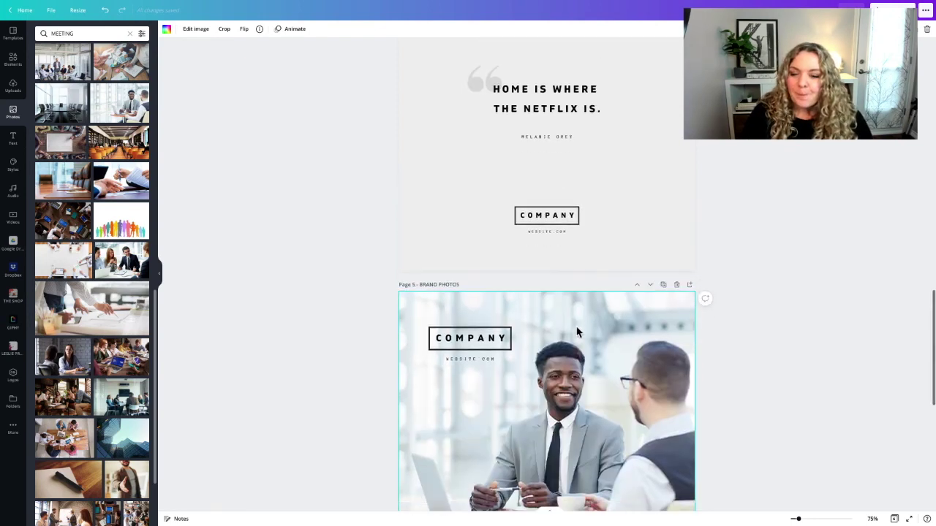
pyautogui.scroll(8, 576, 331)
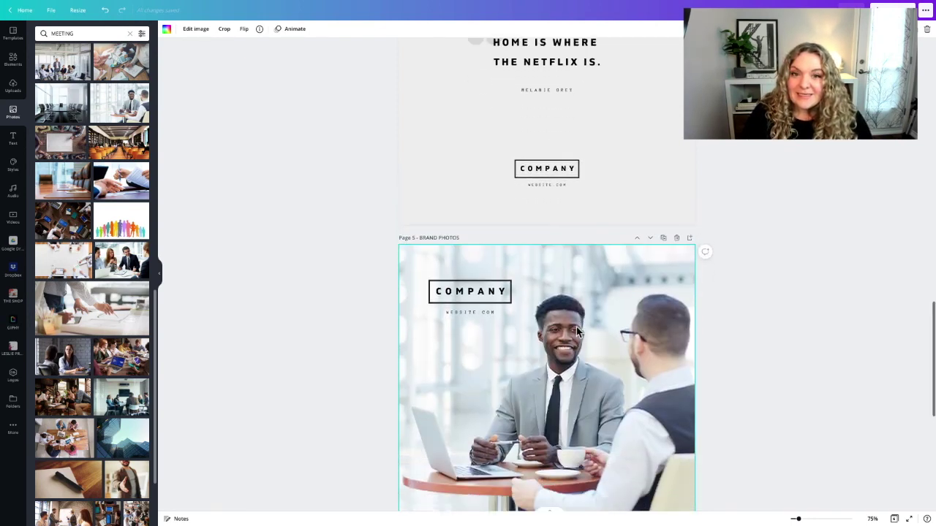
pyautogui.scroll(3, 577, 331)
pyautogui.scroll(-3, 577, 332)
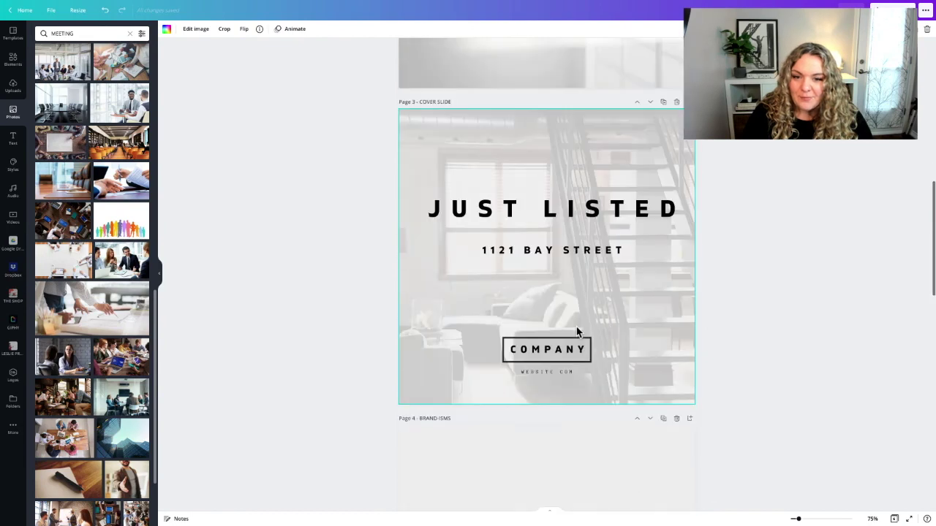
pyautogui.scroll(6, 576, 331)
pyautogui.scroll(1, 576, 331)
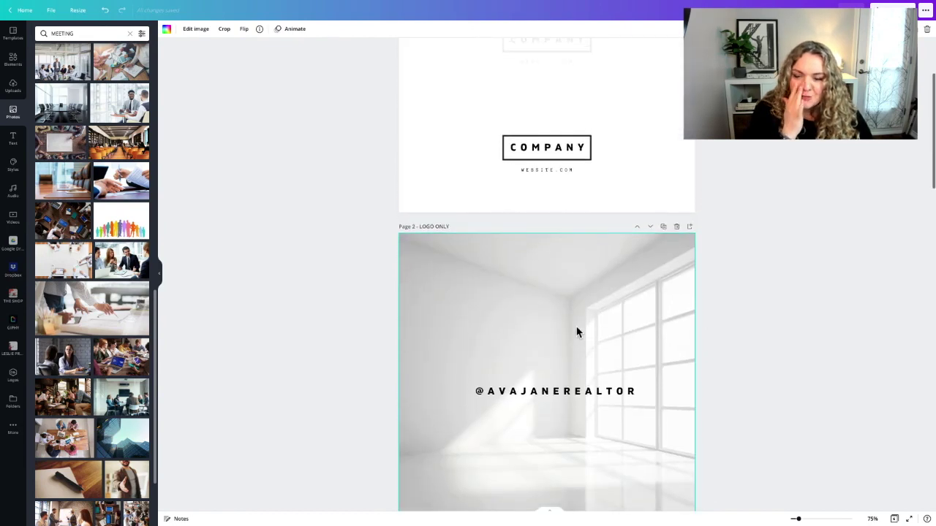
pyautogui.scroll(-3, 561, 309)
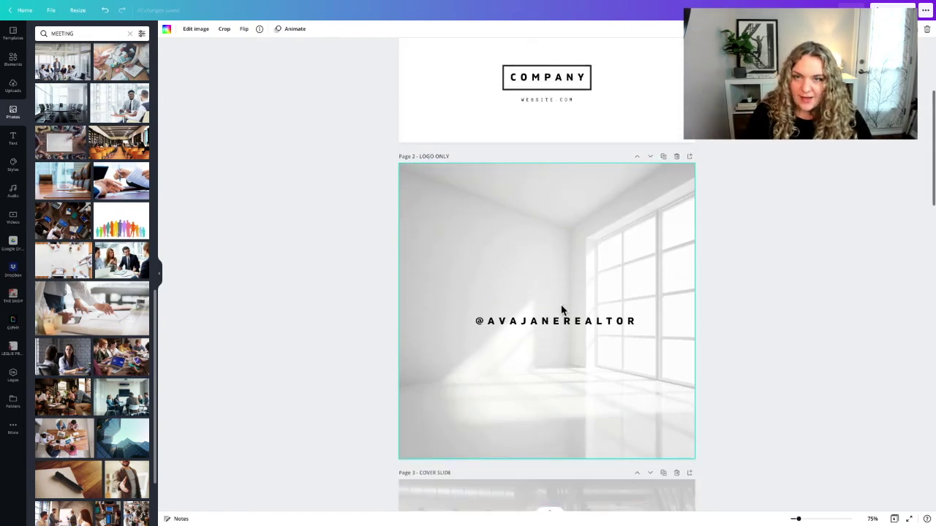
pyautogui.scroll(-4, 560, 309)
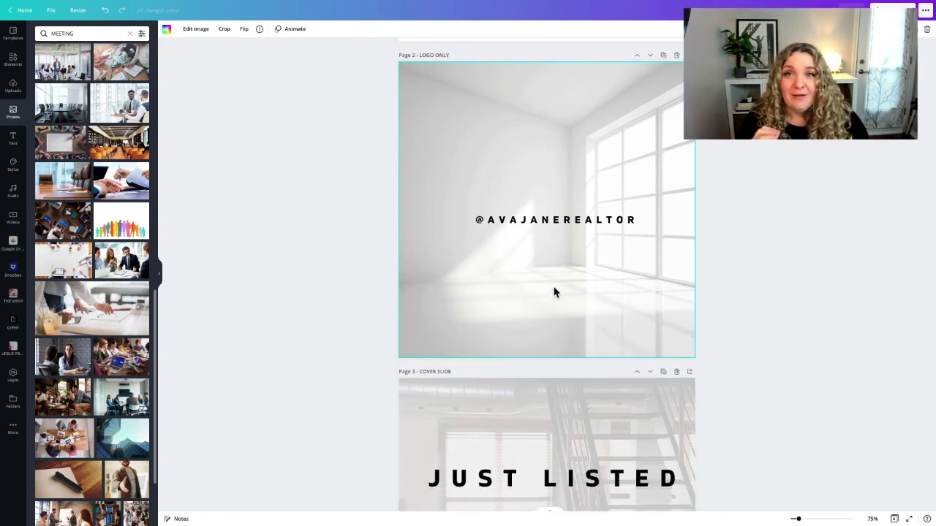
pyautogui.scroll(-10, 552, 292)
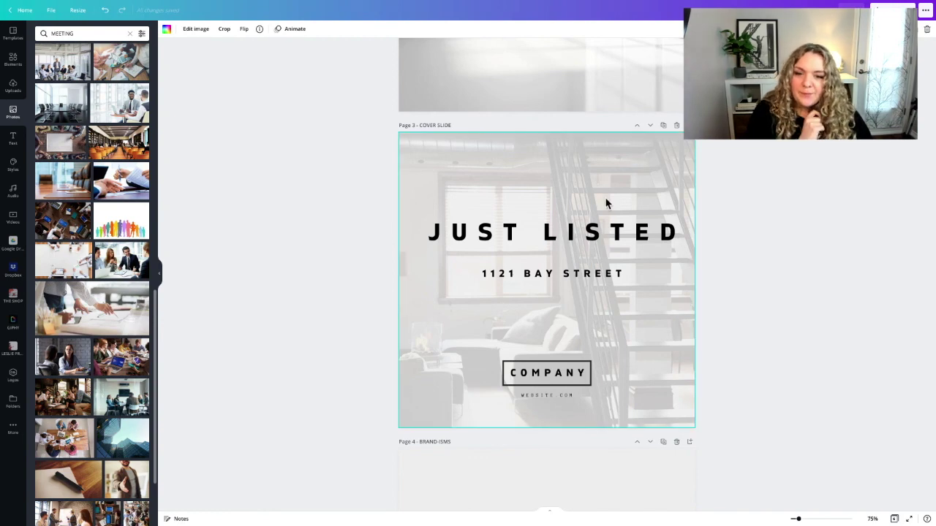
# Scroll from the Page 3 cover past the quote page to Page 5 - Brand Photos
pyautogui.scroll(-1, 606, 203)
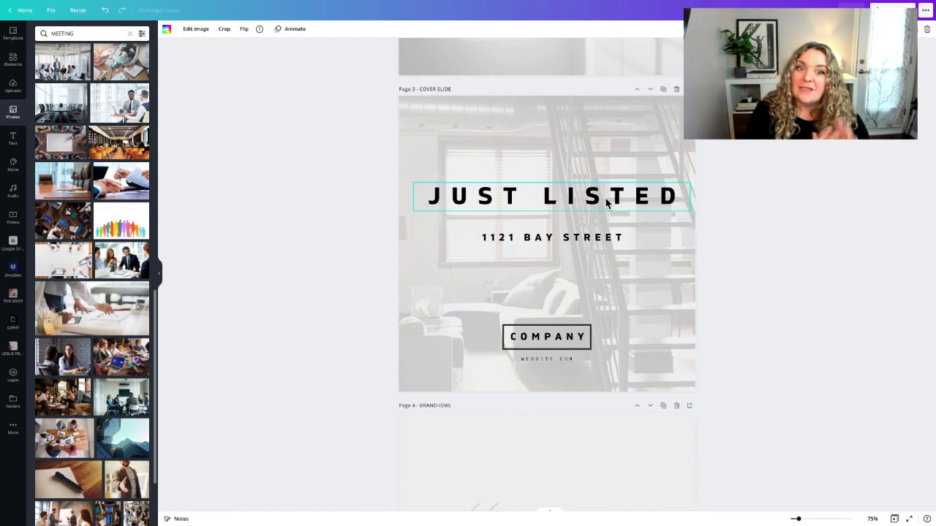
pyautogui.scroll(-4, 606, 203)
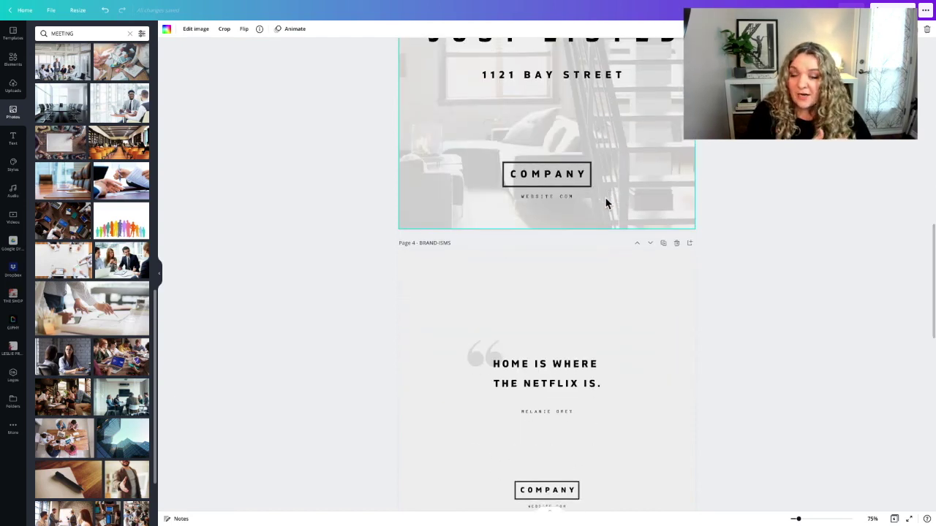
pyautogui.scroll(-2, 605, 203)
pyautogui.scroll(-2, 605, 203)
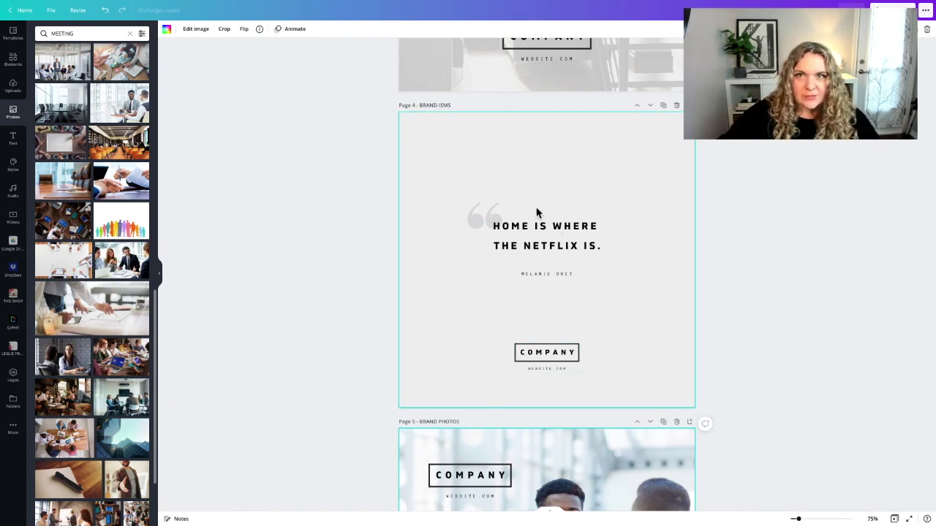
pyautogui.scroll(-5, 537, 213)
pyautogui.scroll(-3, 570, 236)
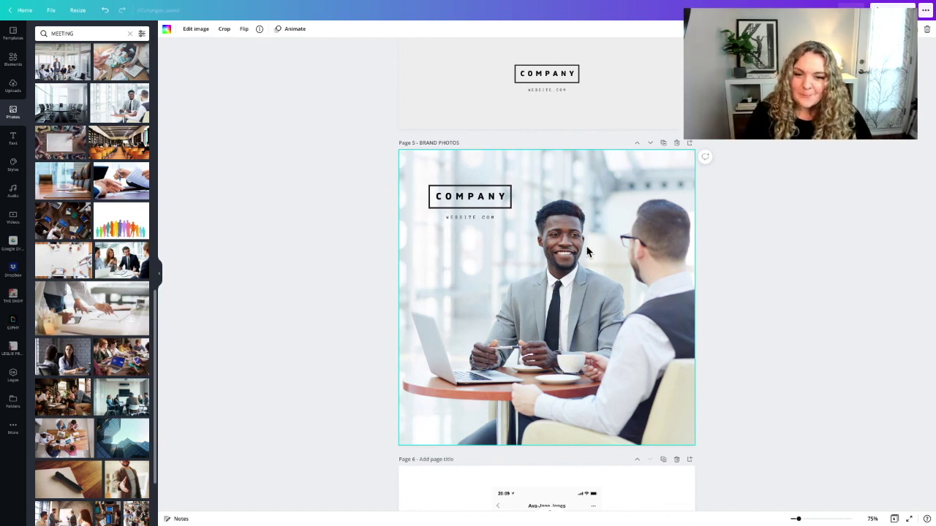
pyautogui.scroll(-1, 587, 252)
pyautogui.scroll(1, 587, 252)
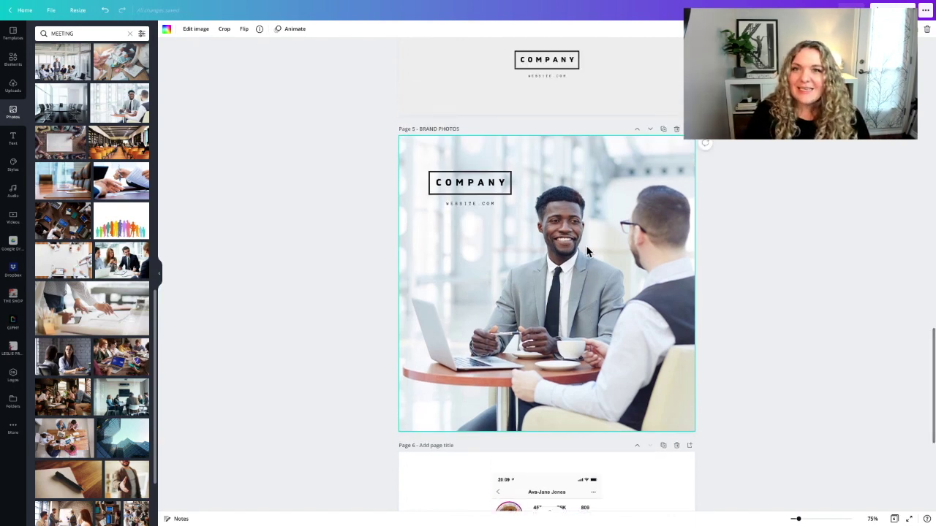